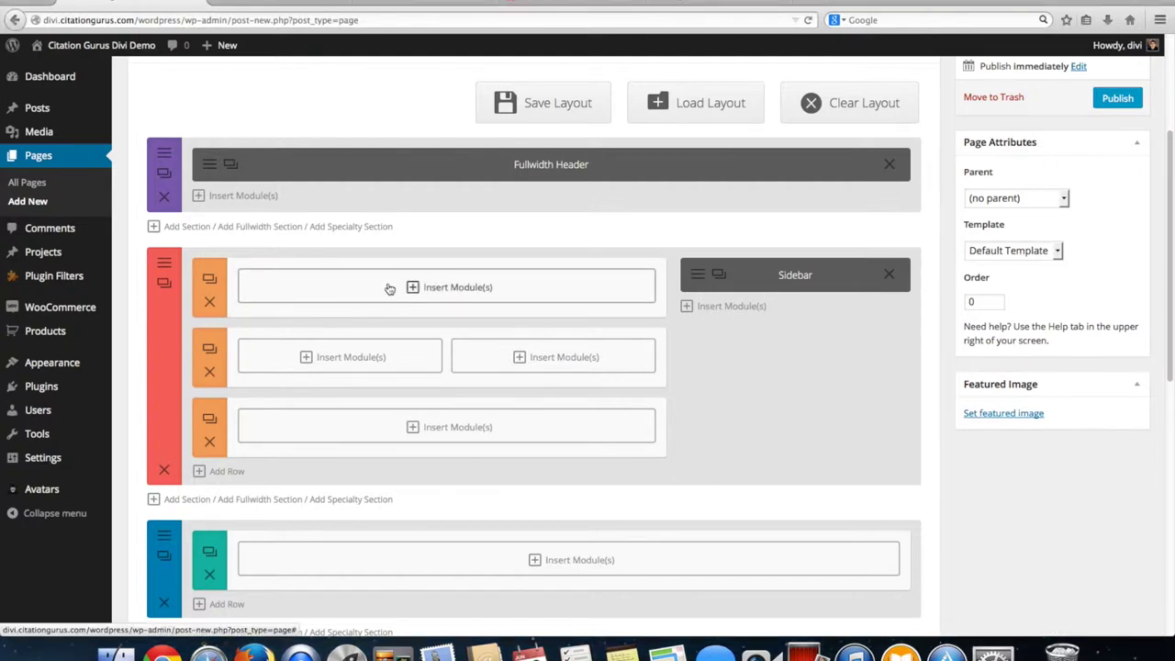
Step: Insert a Countdown Timer module into the first row of the specialty section
click(389, 289)
scroll(614, 463, down, 5)
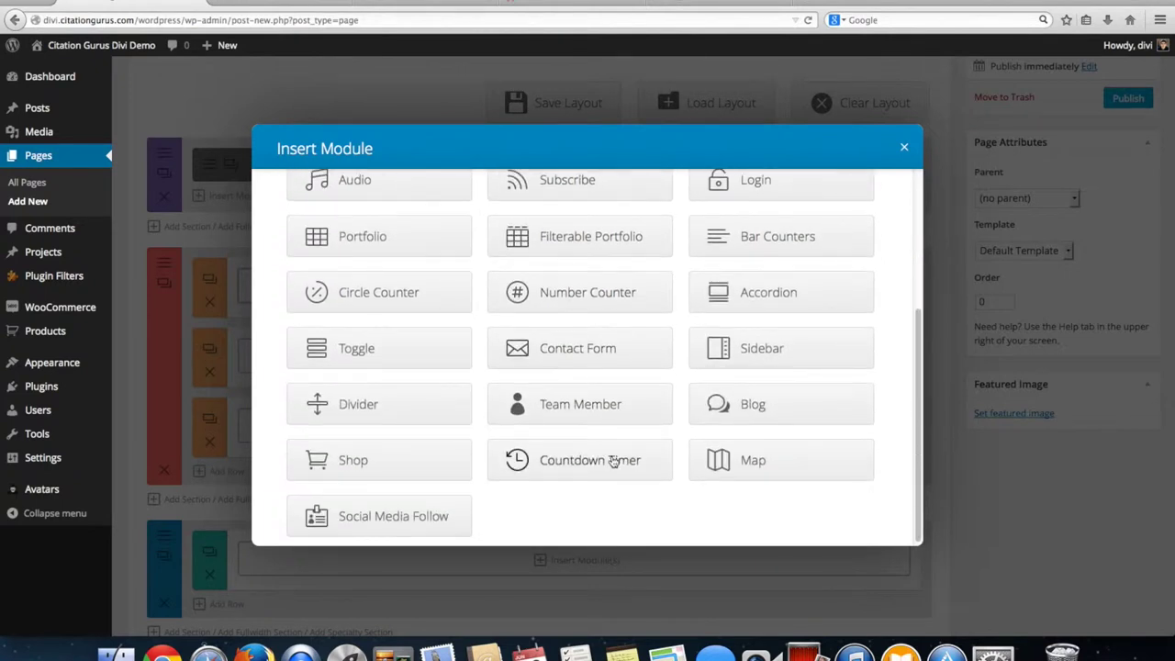
click(614, 462)
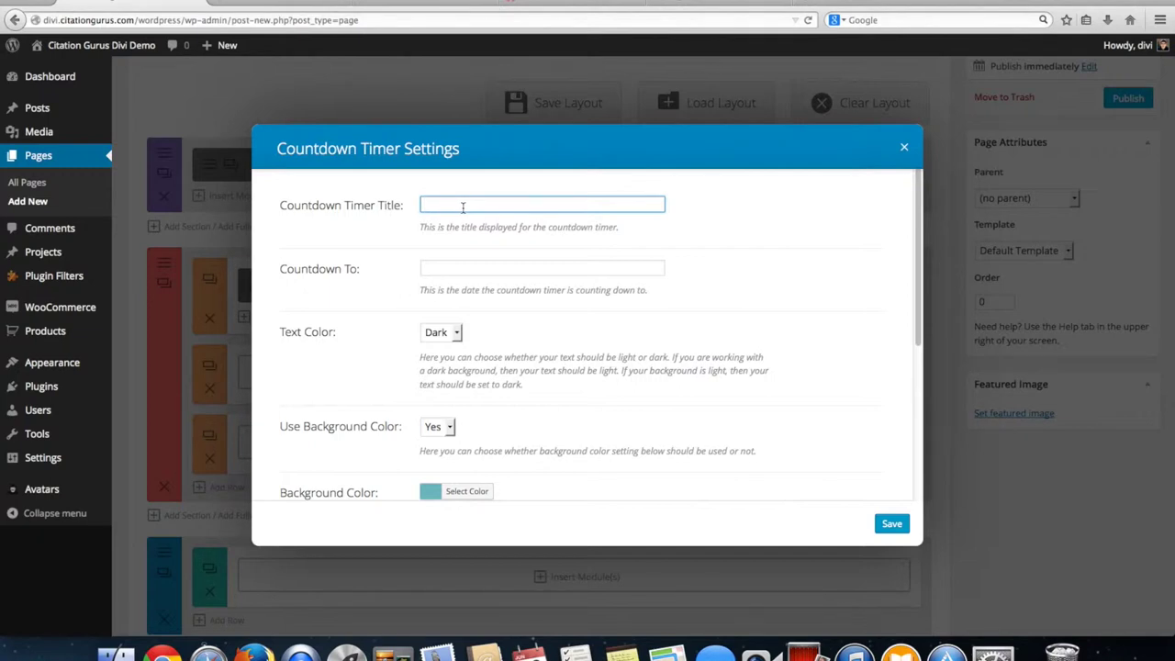
Step: Review the countdown examples on the Divi demo site, then return to the timer's settings
click(509, 7)
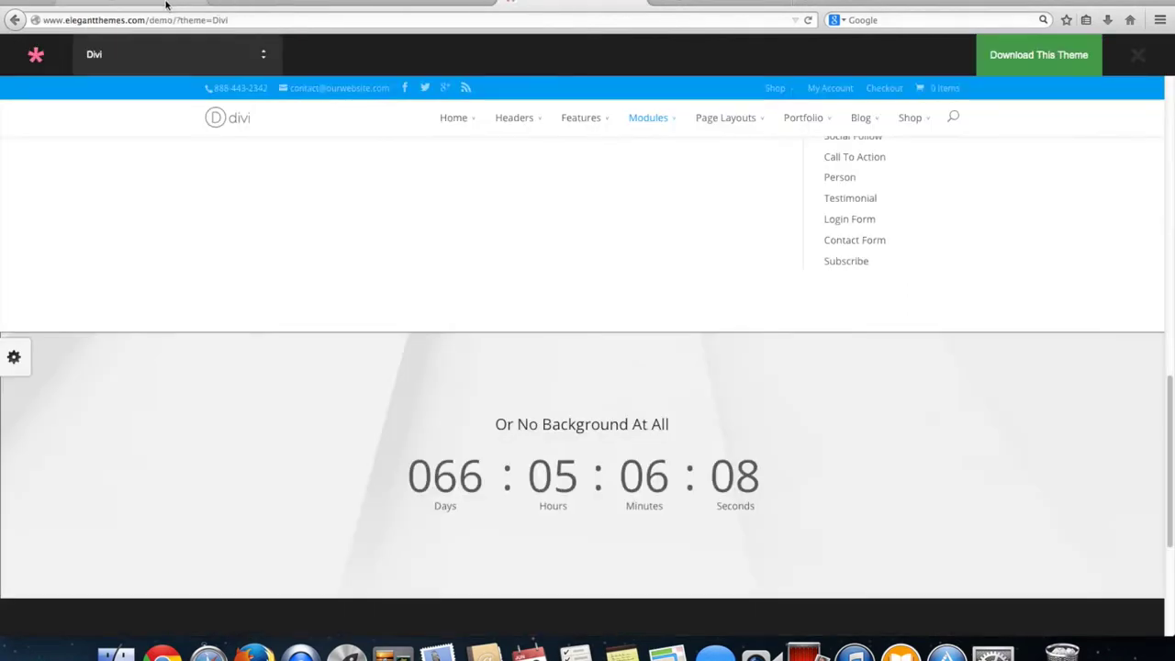
scroll(174, 179, up, 15)
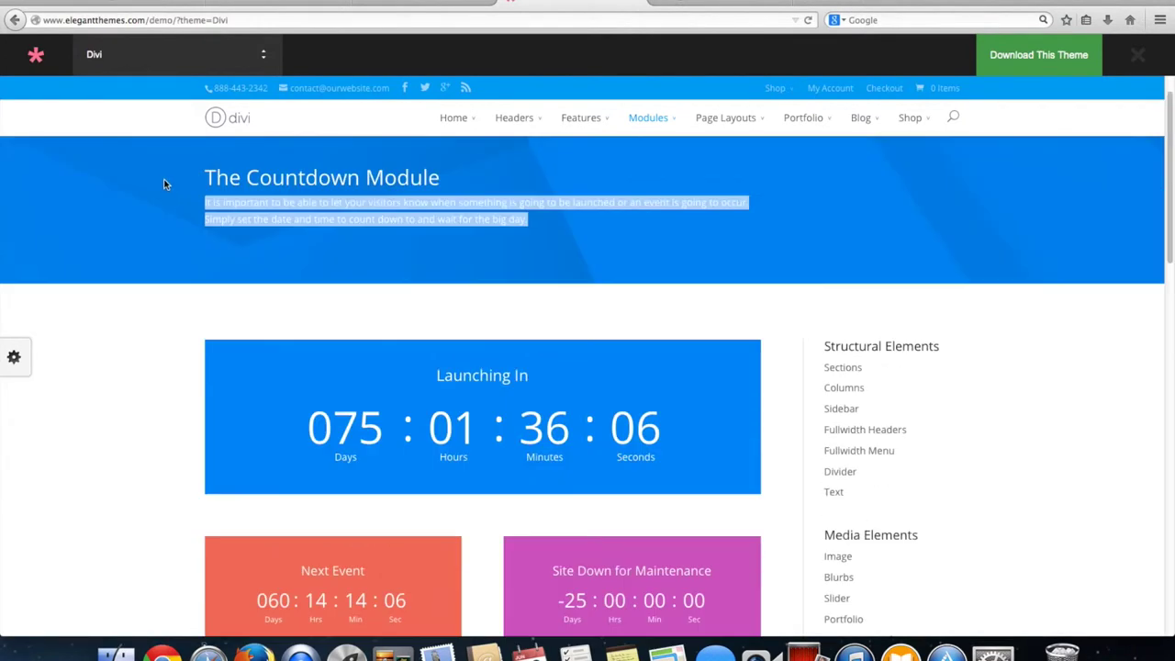
click(151, 5)
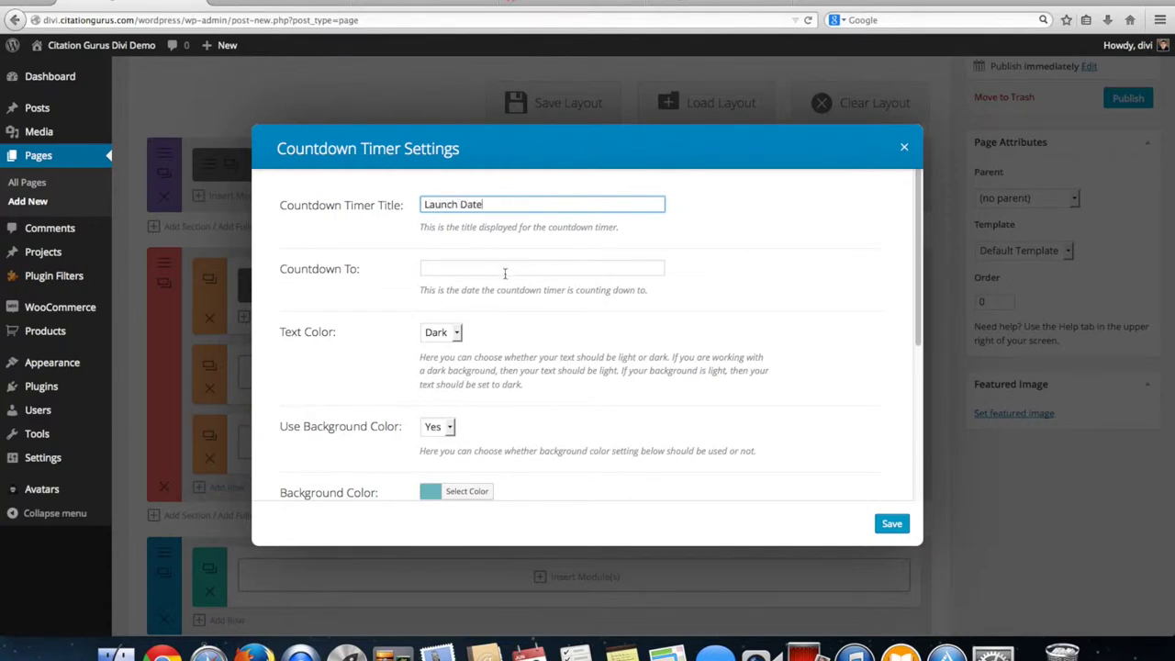
Step: Set the Launch Date countdown target to 09/30/2014 at 12:00
click(504, 268)
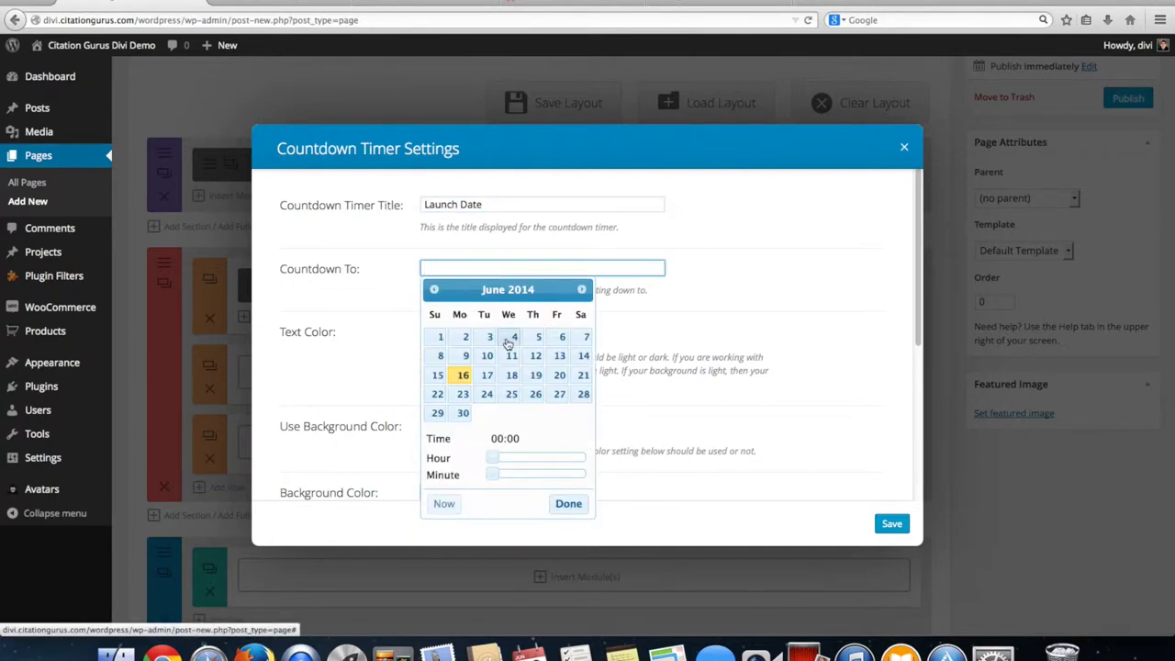
click(581, 290)
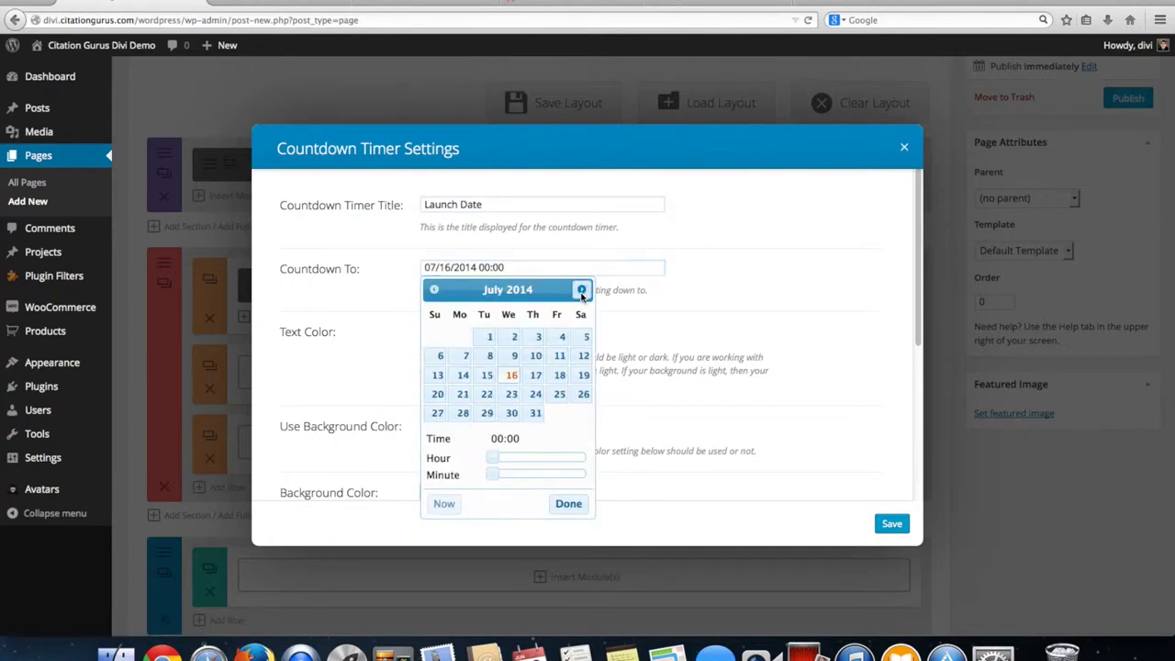
click(581, 290)
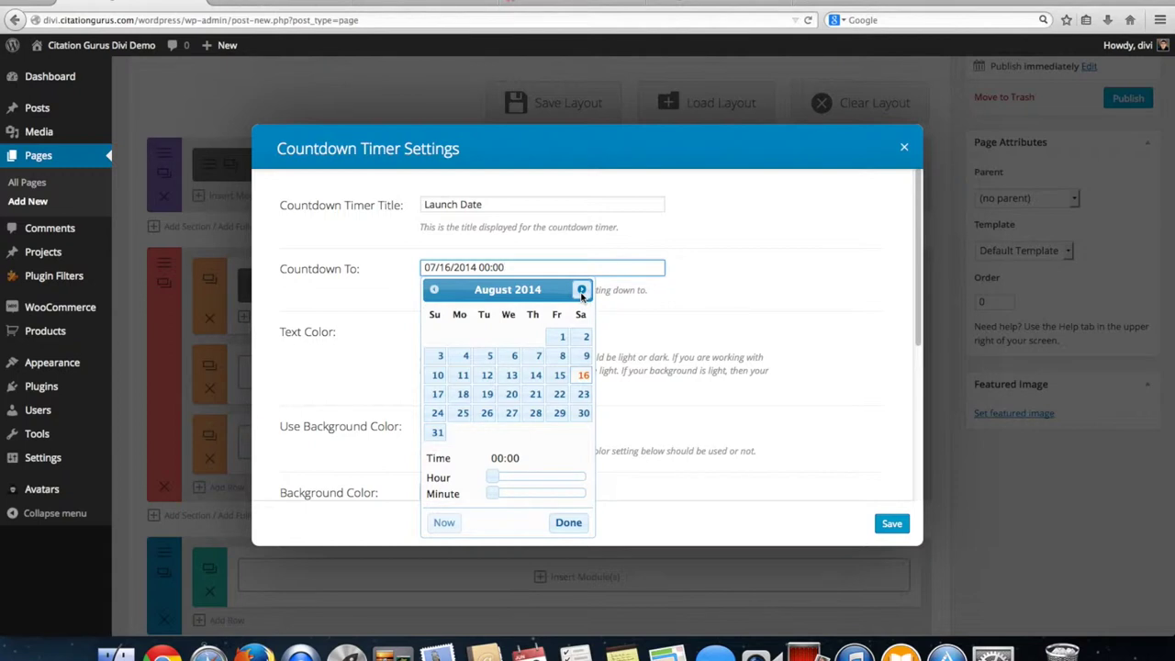
click(581, 290)
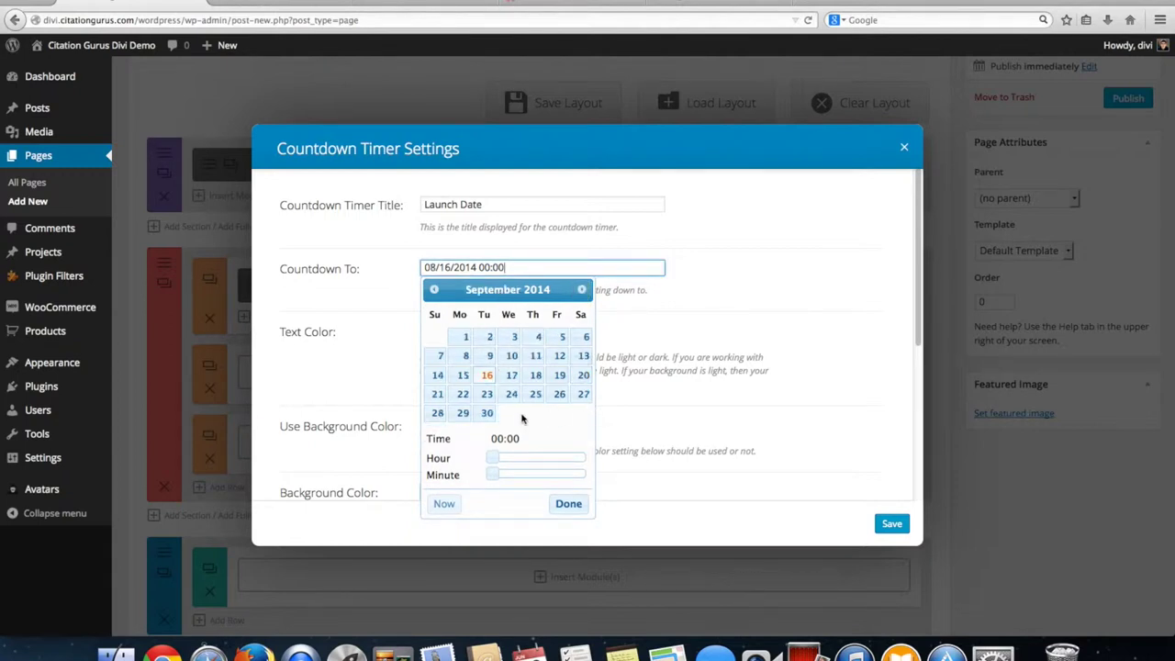
click(488, 414)
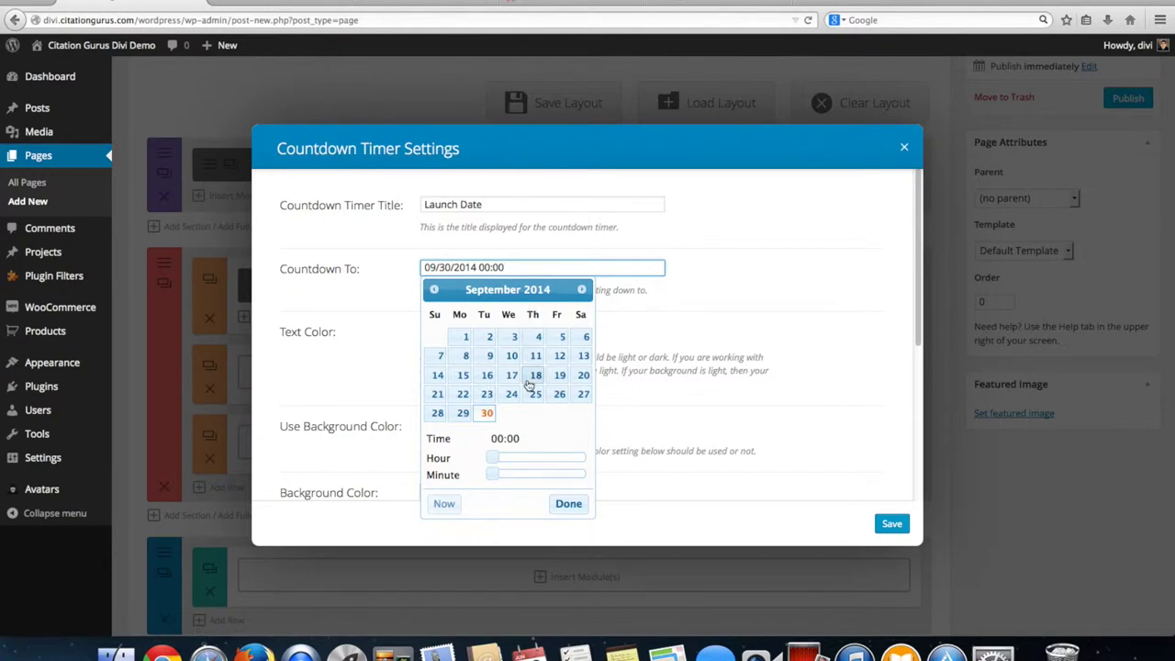
drag(494, 460, 543, 458)
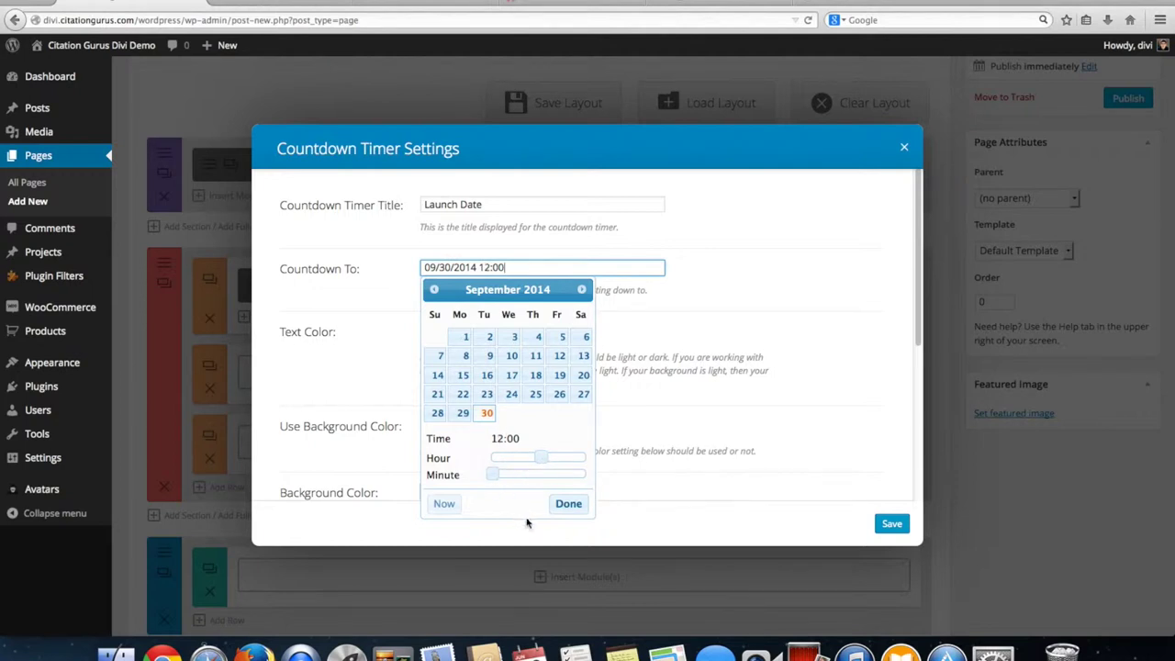
click(569, 504)
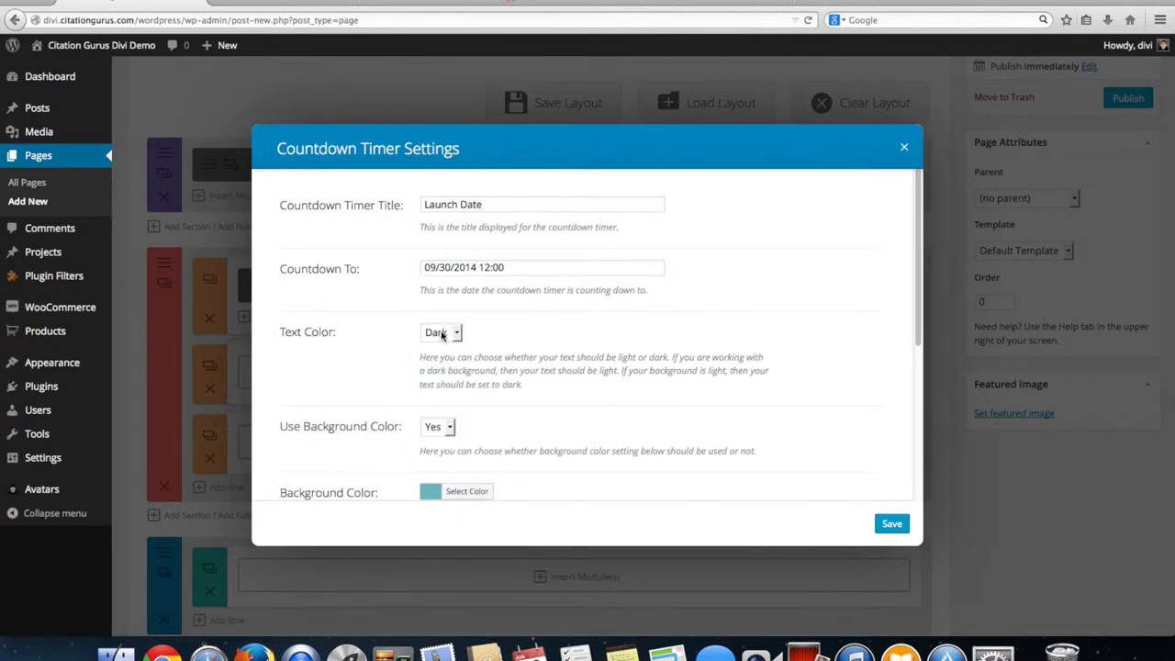
Step: Give the timer a light blue #87b2d3 background and save its settings
scroll(451, 425, down, 3)
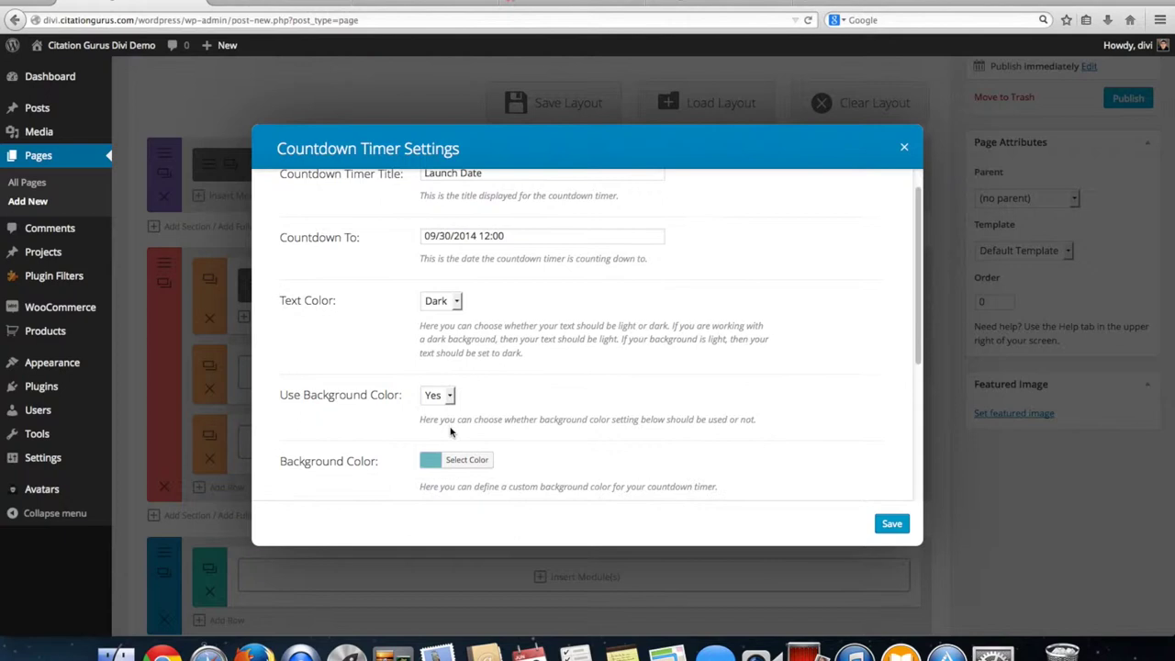
scroll(475, 444, down, 3)
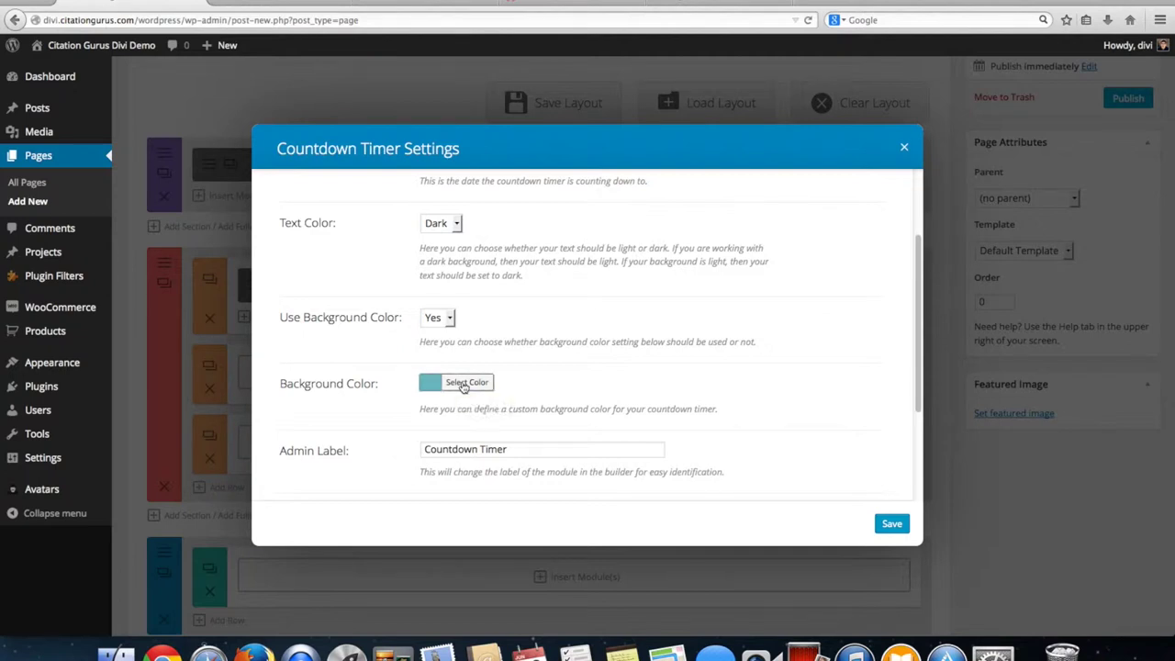
click(463, 386)
scroll(495, 349, down, 3)
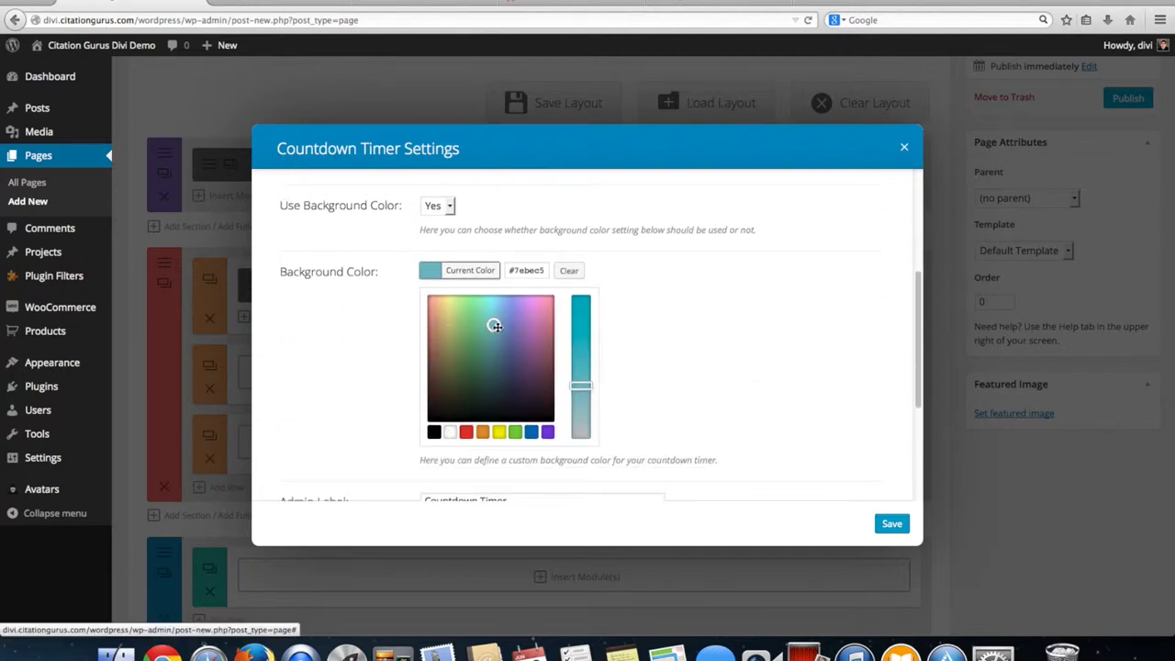
mouse_move(494, 324)
mouse_down()
mouse_move(505, 317)
mouse_move(501, 331)
mouse_move(501, 317)
mouse_up()
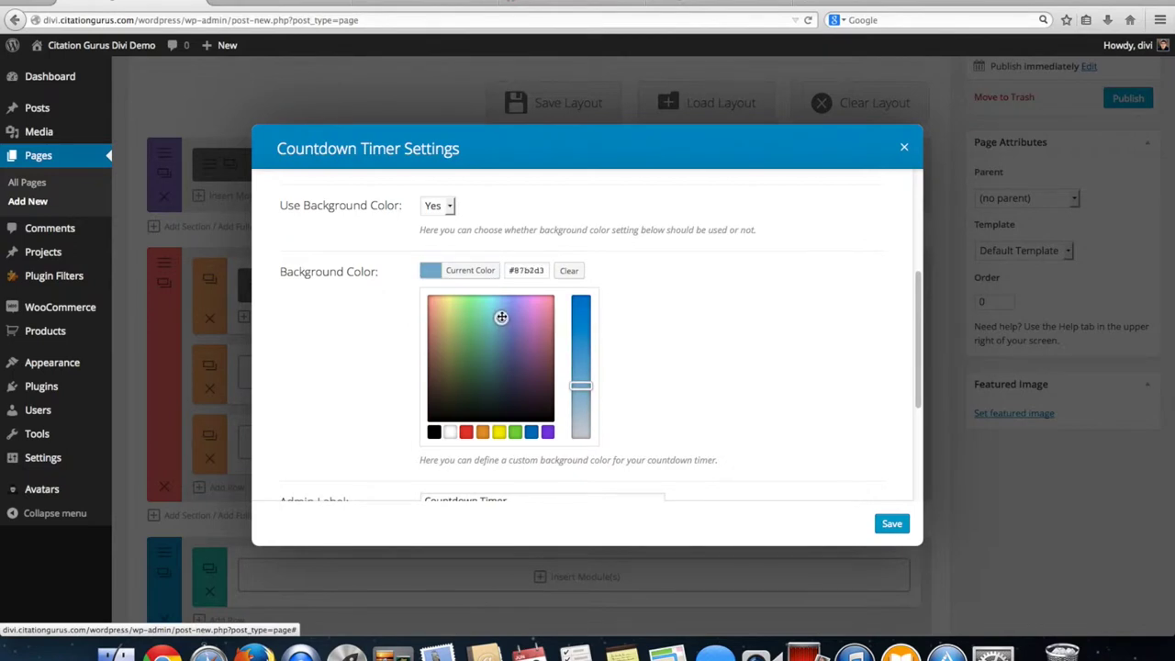
click(891, 523)
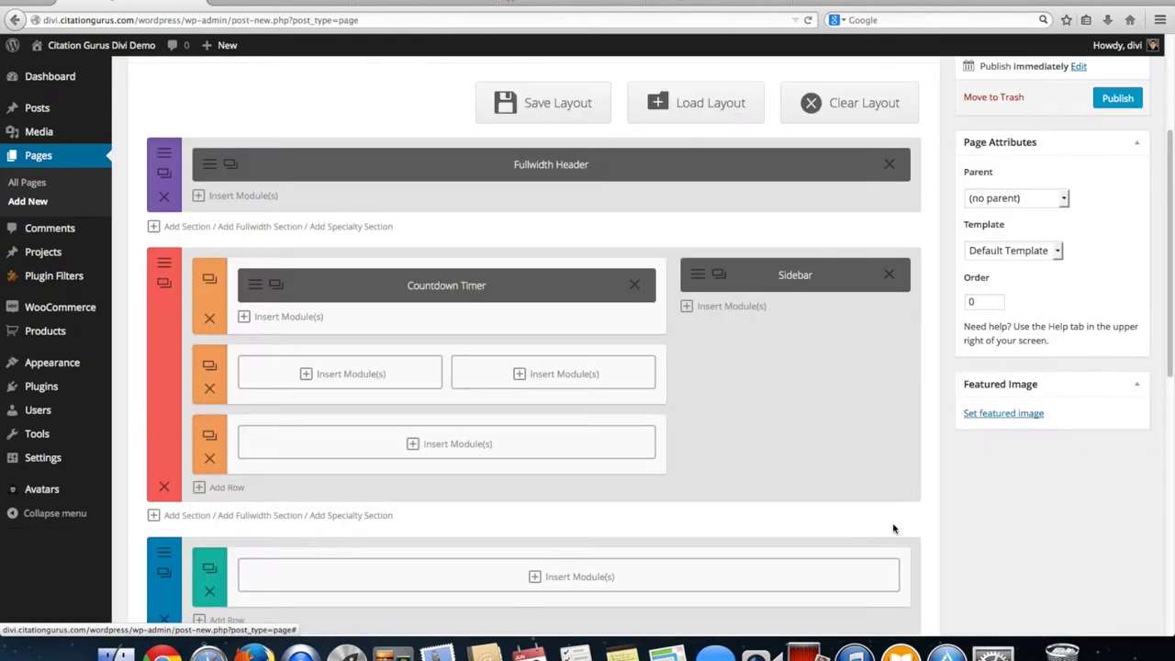
Step: Insert a Countdown Timer module into the second row's left column
click(306, 377)
scroll(551, 450, down, 3)
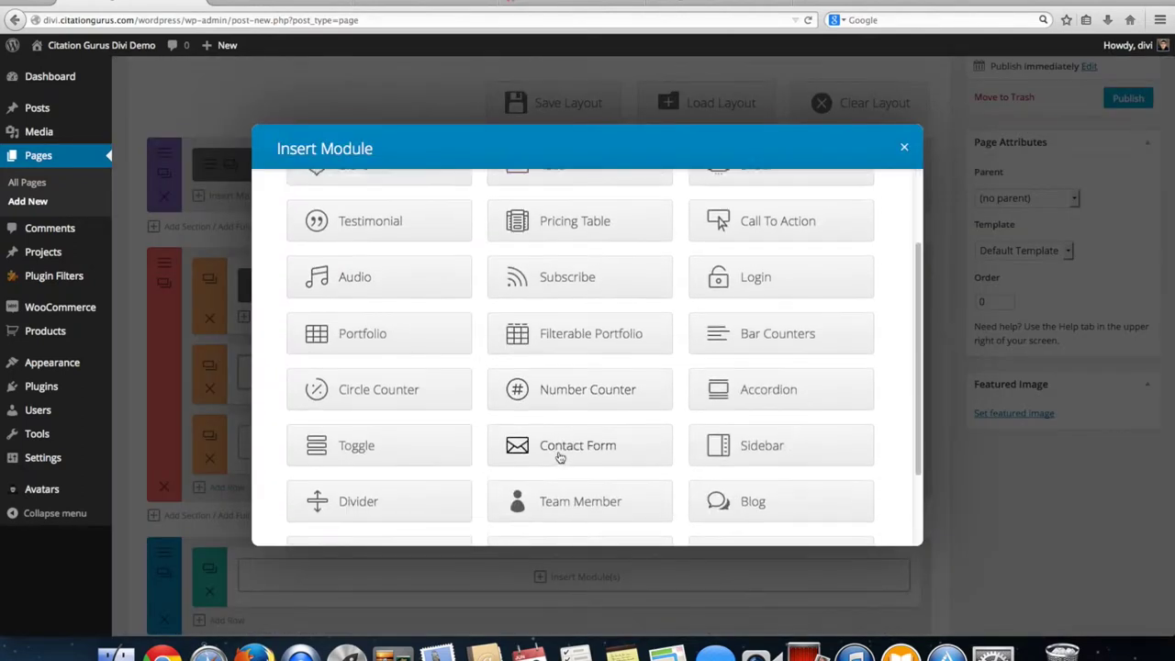
scroll(558, 454, down, 2)
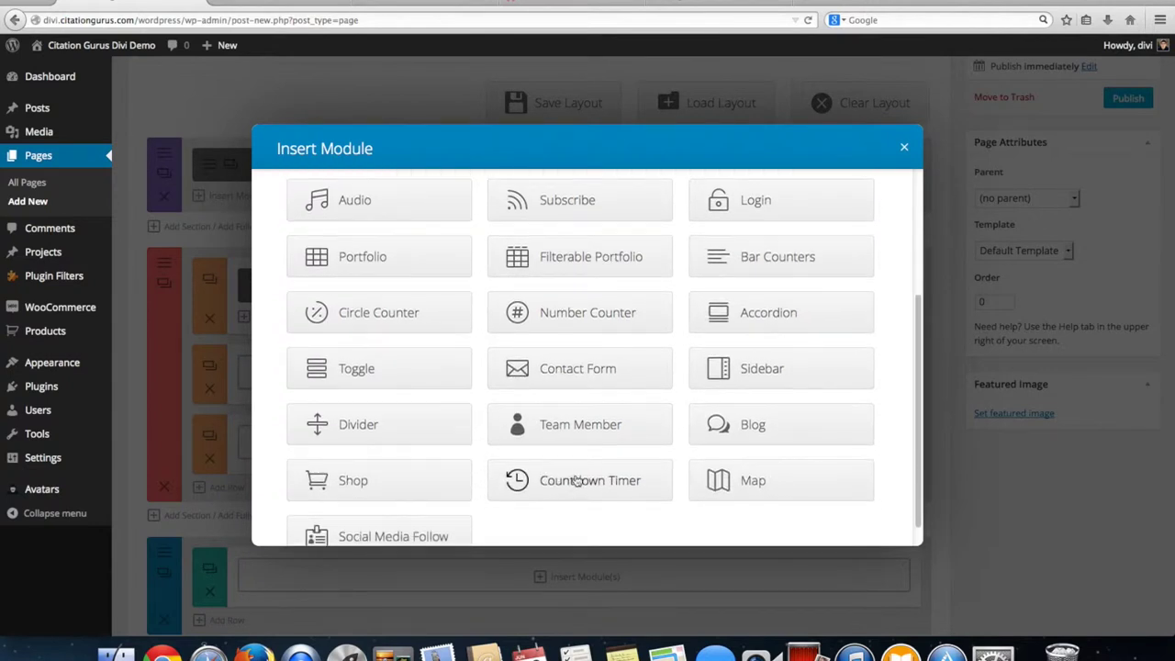
click(576, 481)
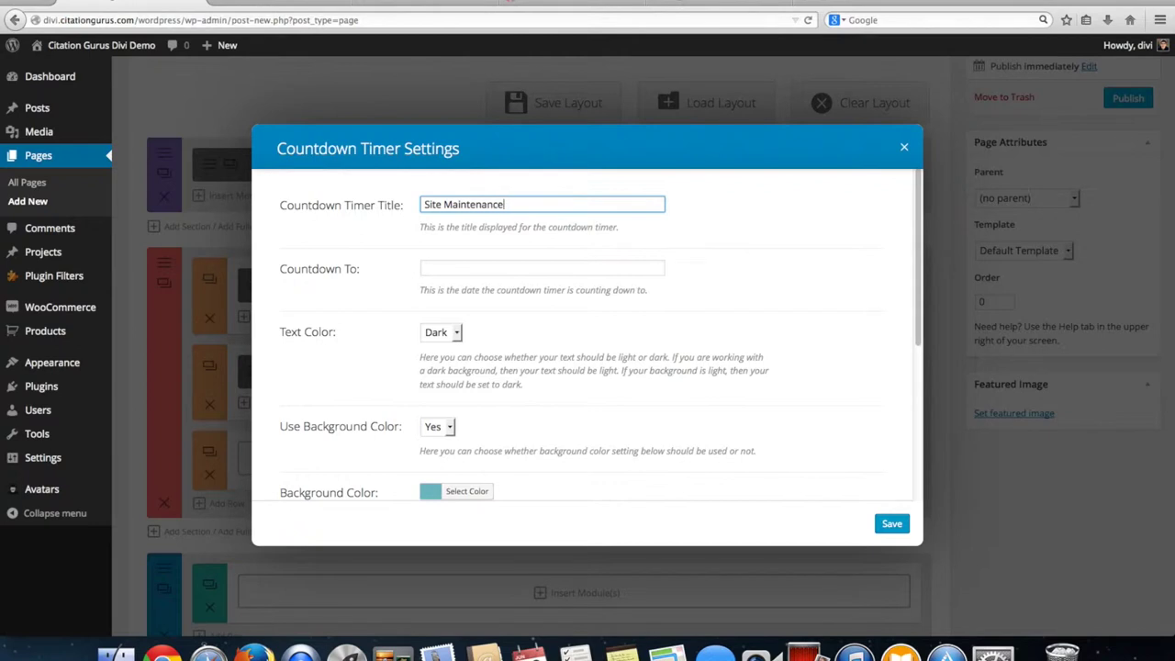
Step: Set the Site Maintenance countdown target to 07/31/2014 at 12:00
click(506, 264)
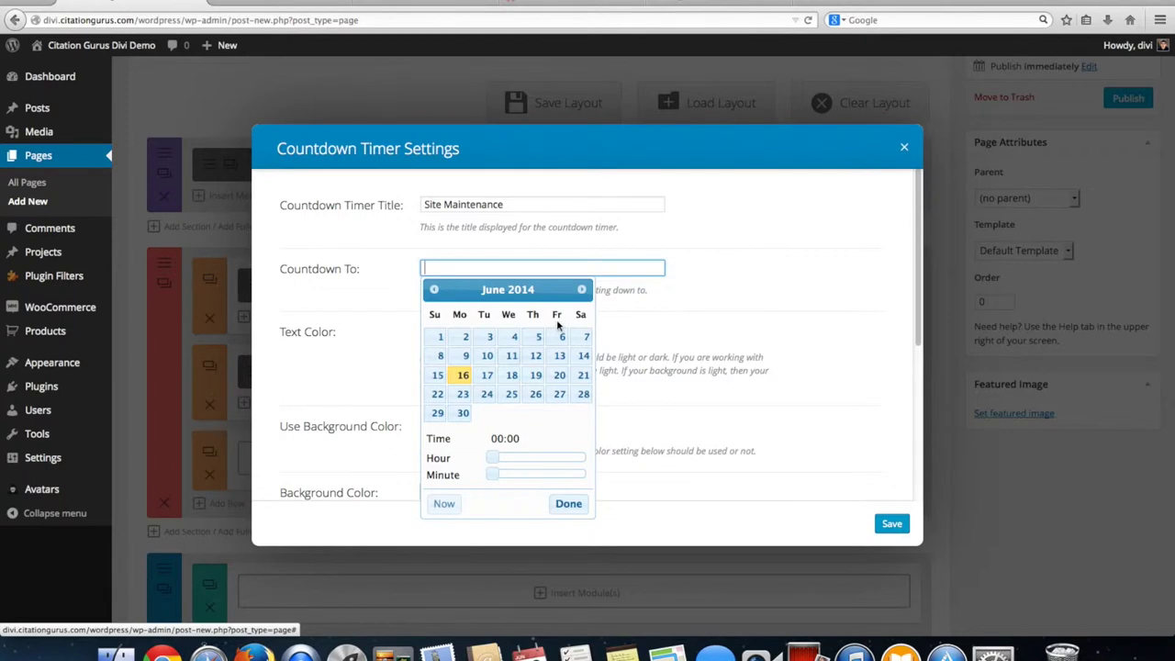
click(581, 289)
click(535, 413)
drag(493, 457, 541, 461)
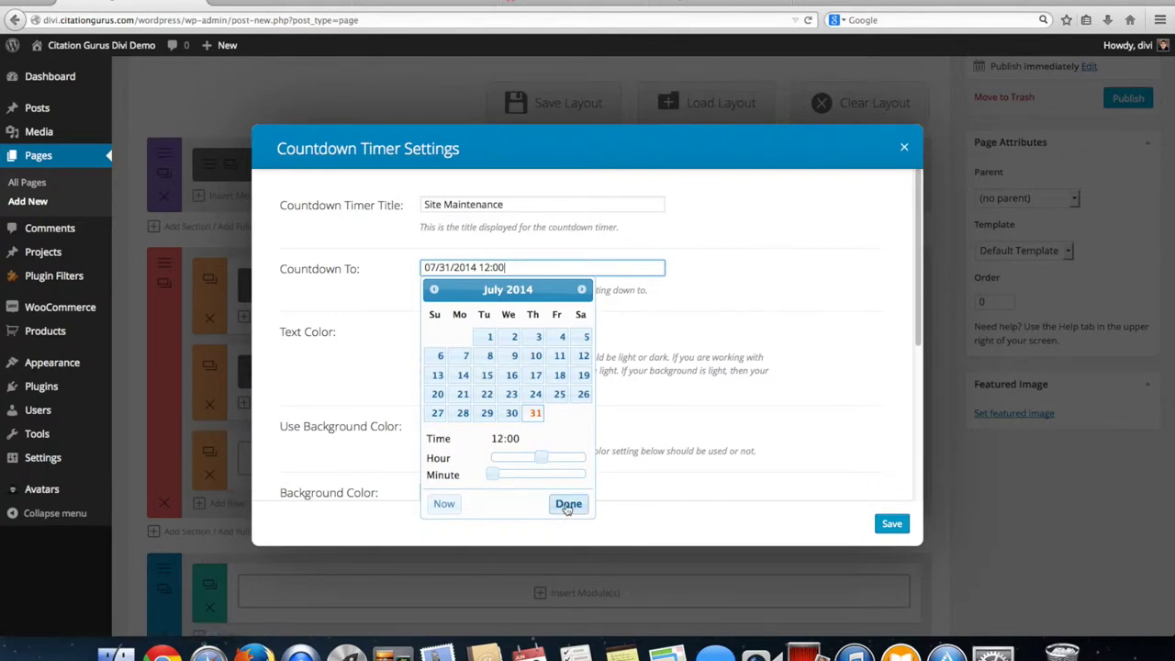
click(567, 506)
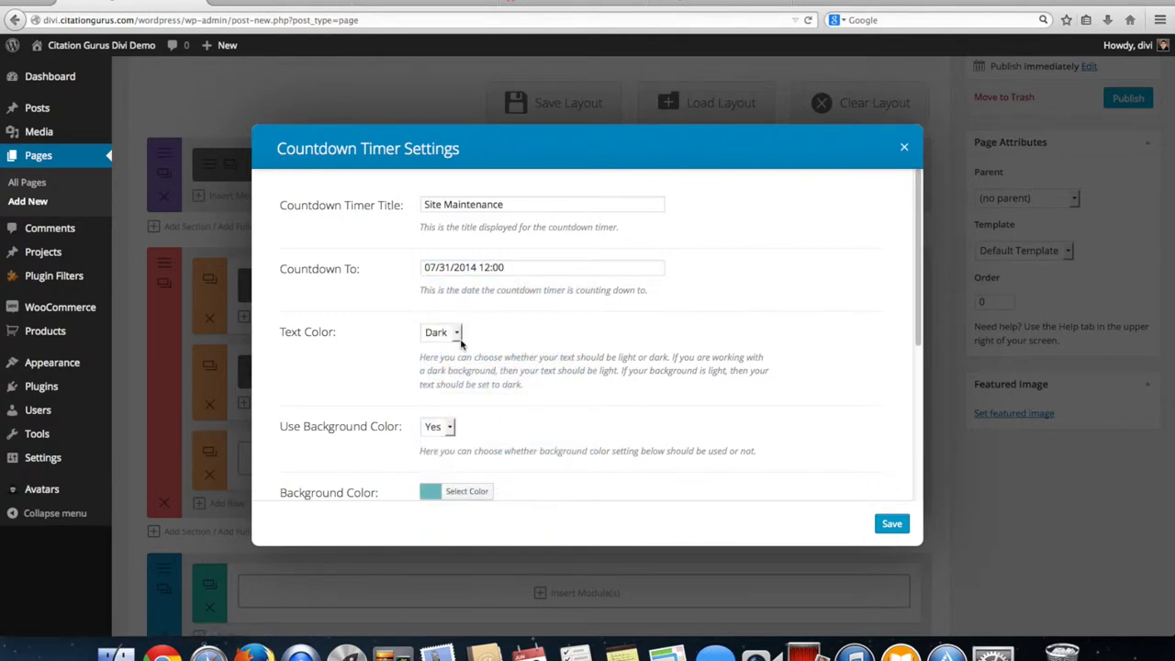
Step: Make the Site Maintenance timer's text light, keep its teal background, and save it
click(457, 334)
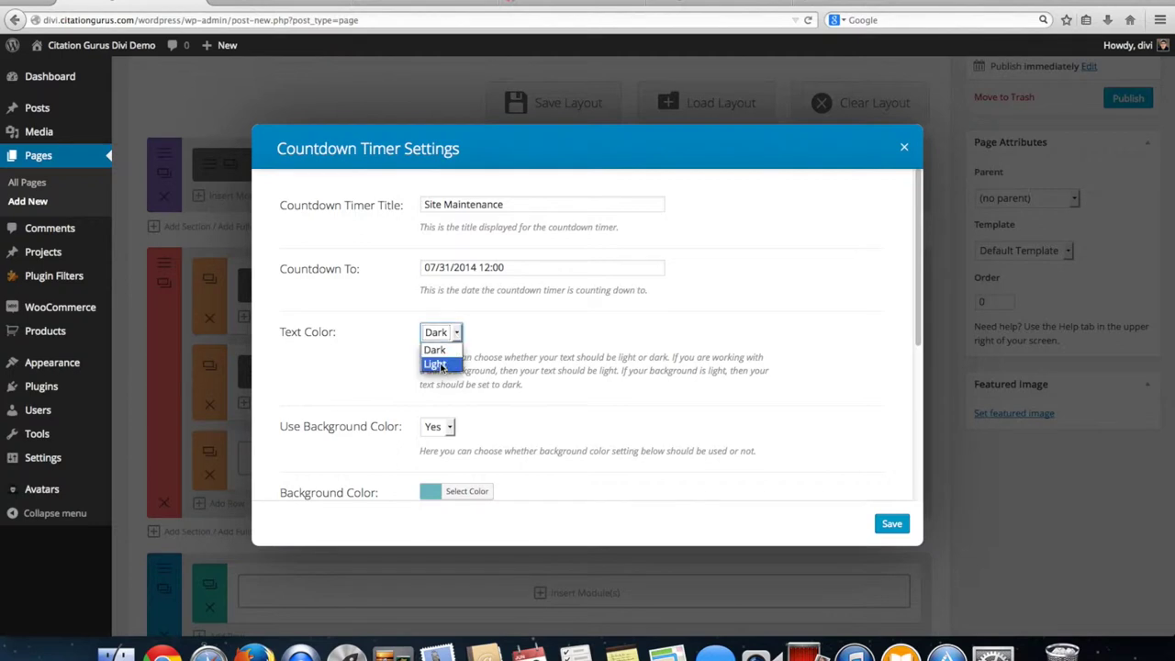
click(436, 365)
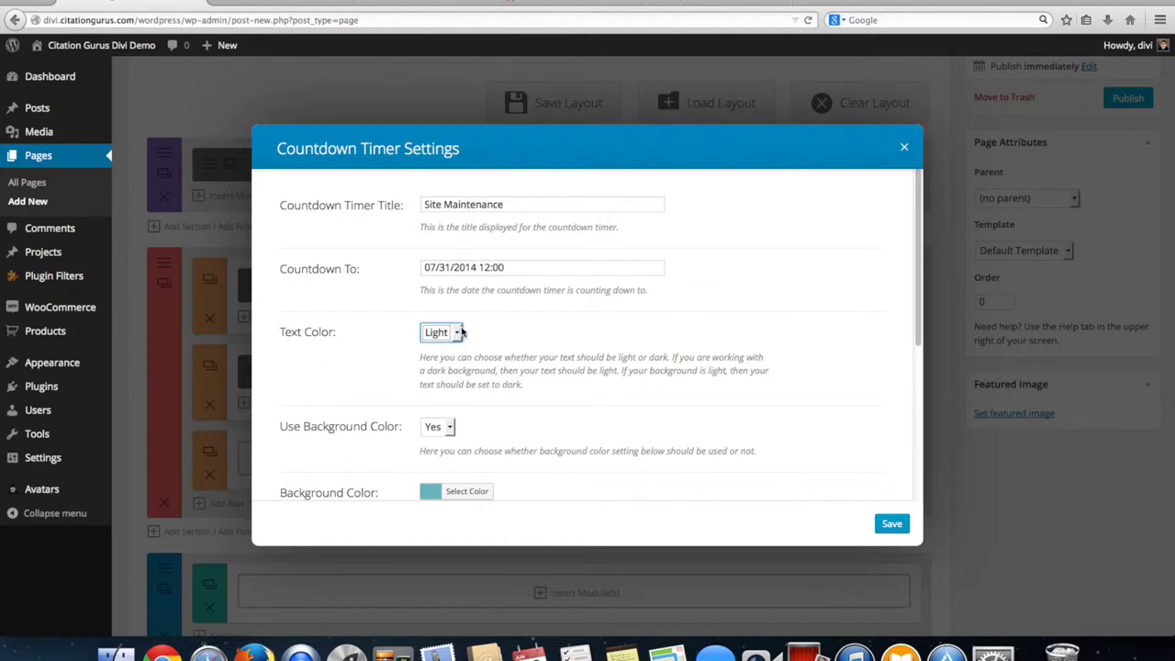
scroll(466, 370, down, 2)
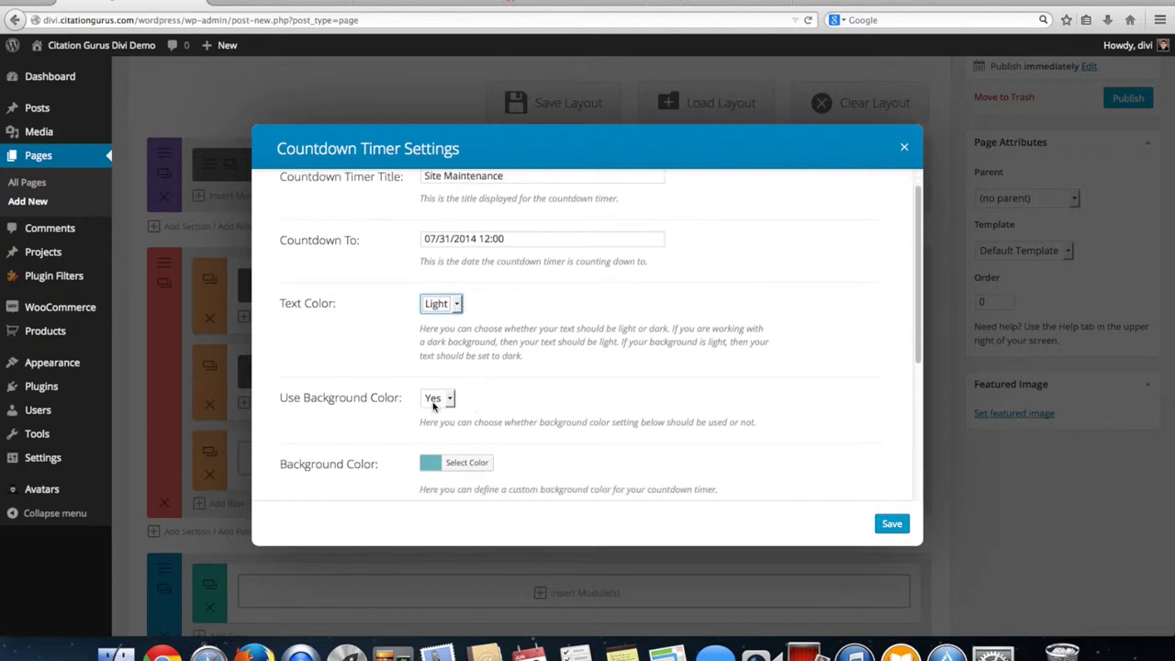
scroll(478, 409, down, 5)
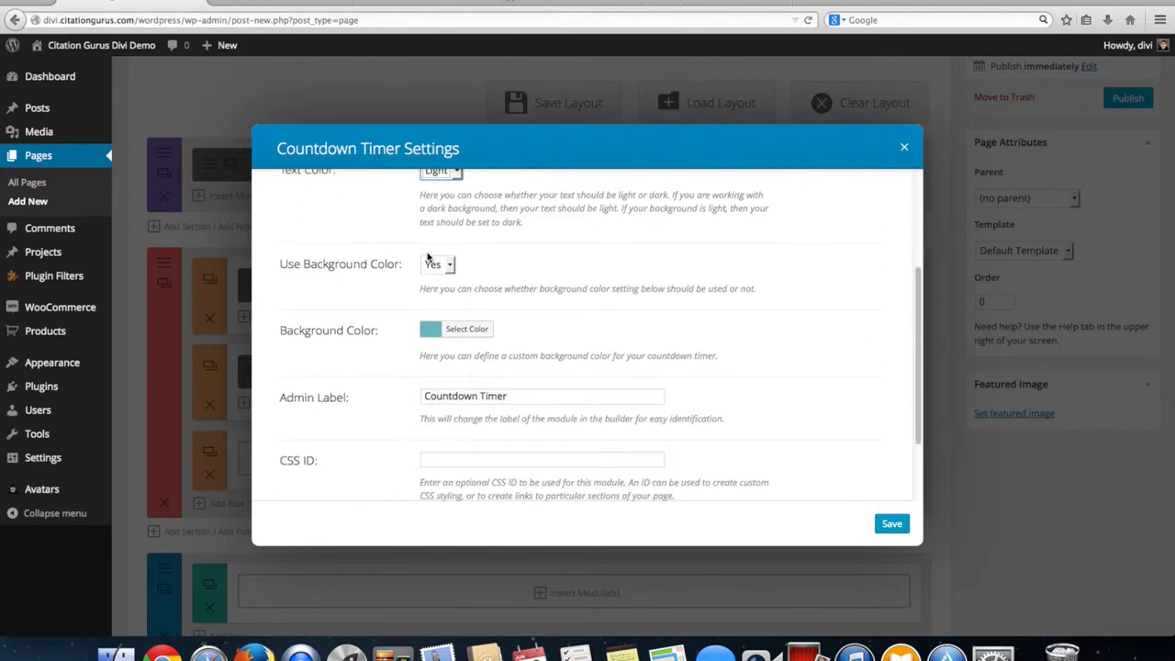
scroll(442, 266, up, 6)
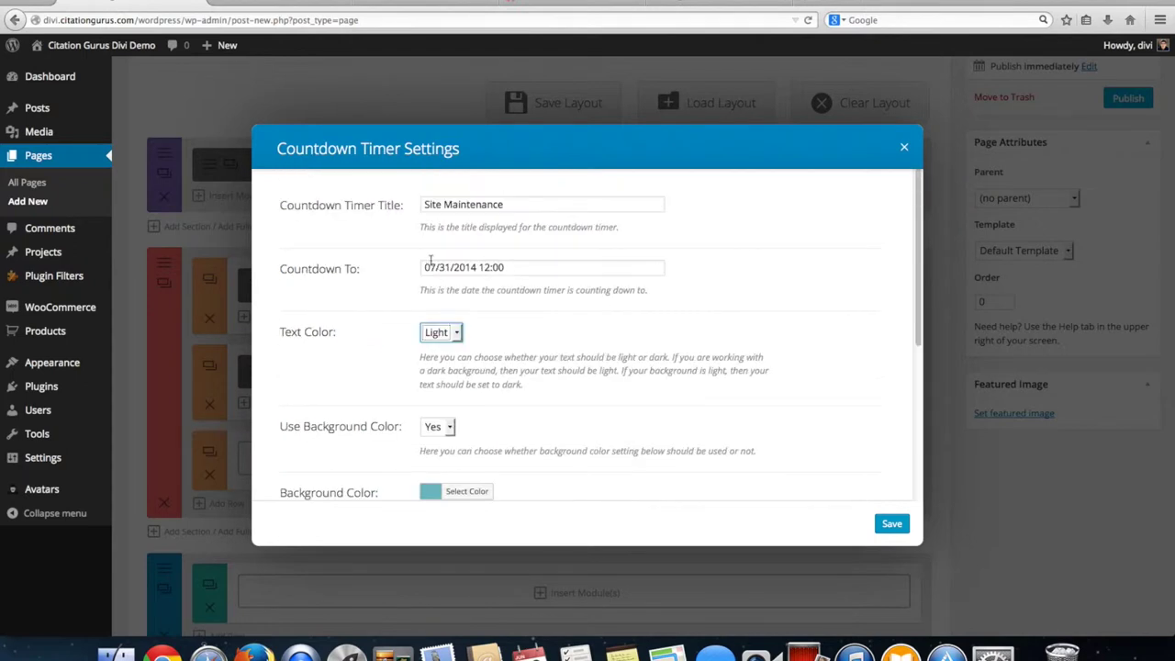
scroll(442, 320, down, 5)
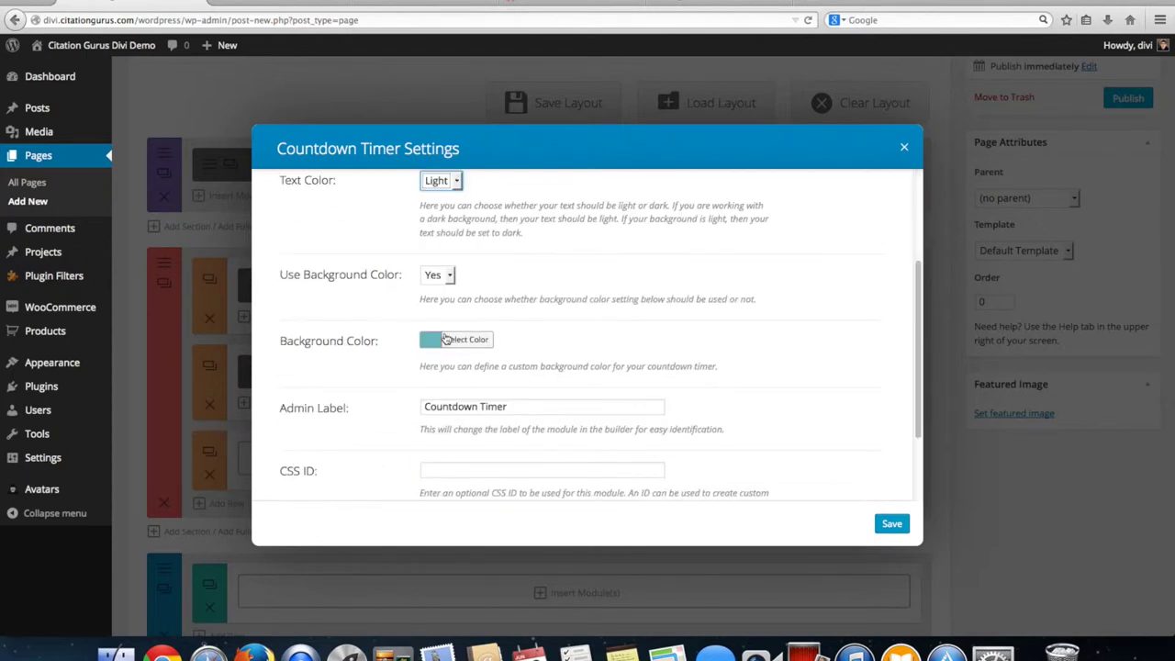
click(433, 343)
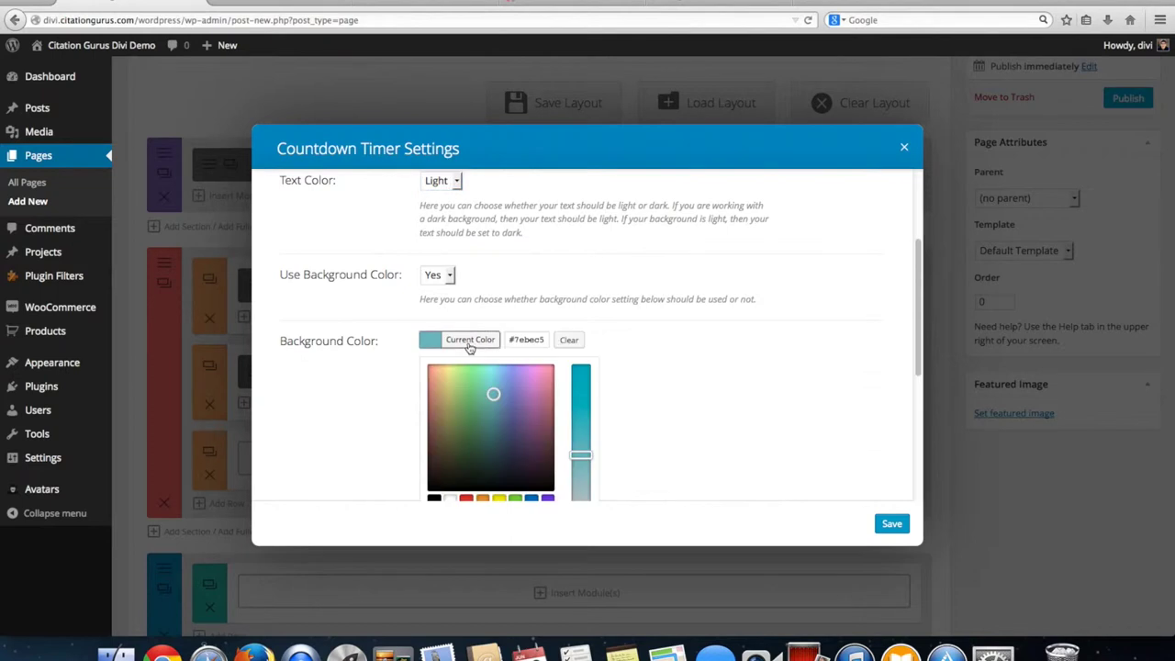
click(385, 391)
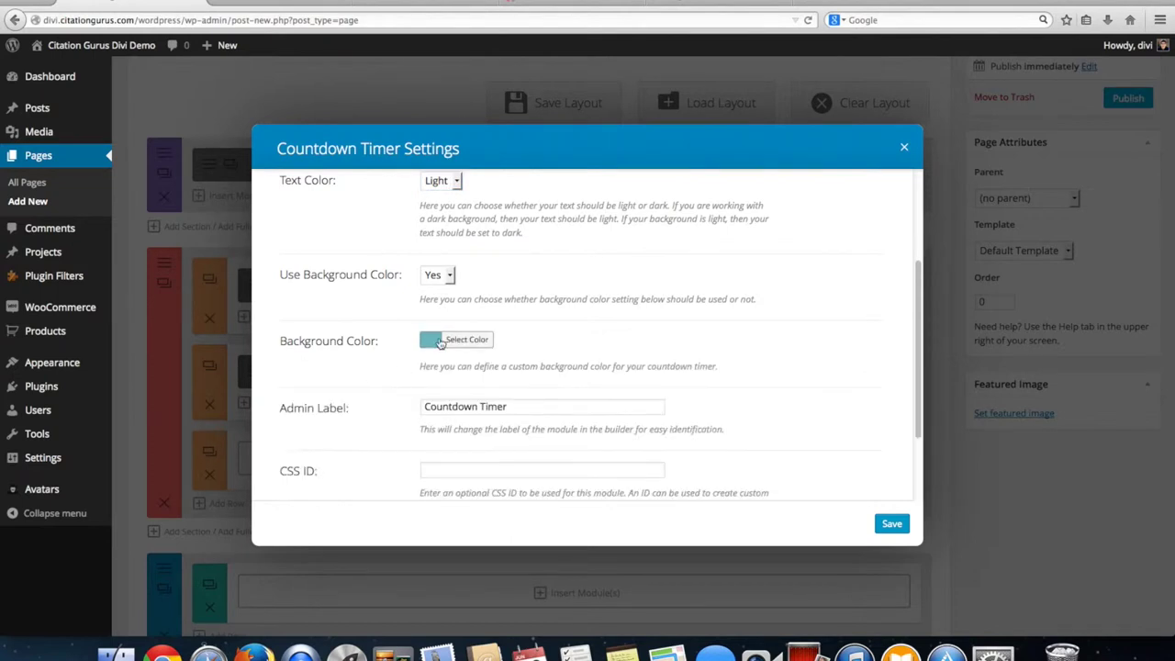
click(433, 345)
click(394, 407)
scroll(771, 486, down, 3)
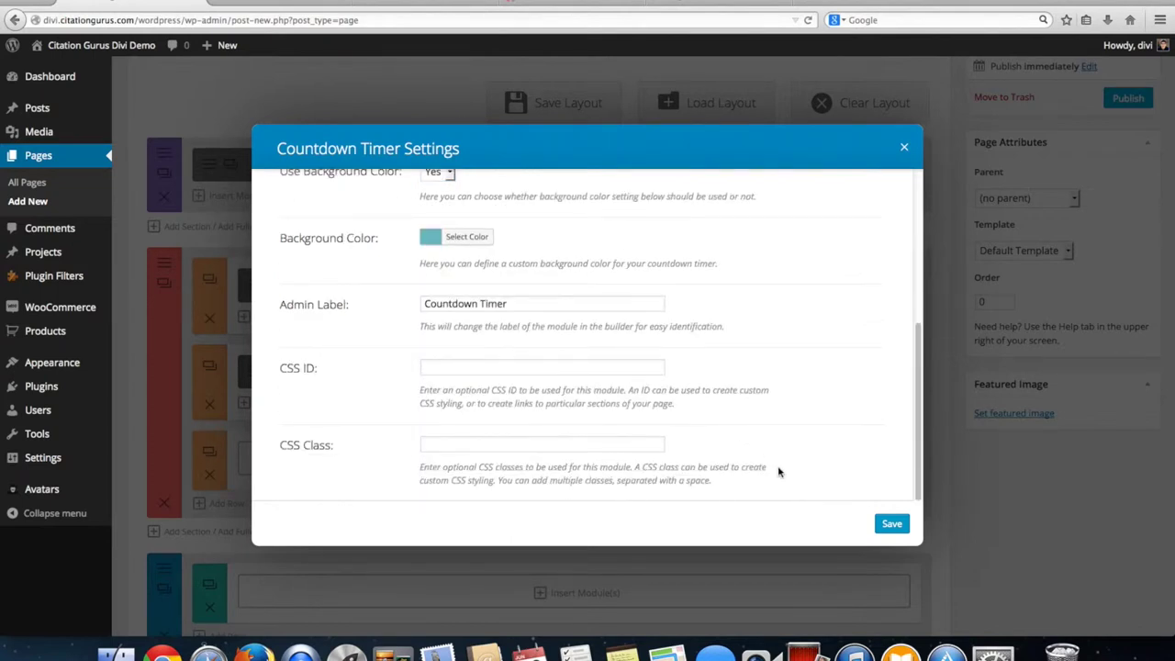
click(891, 524)
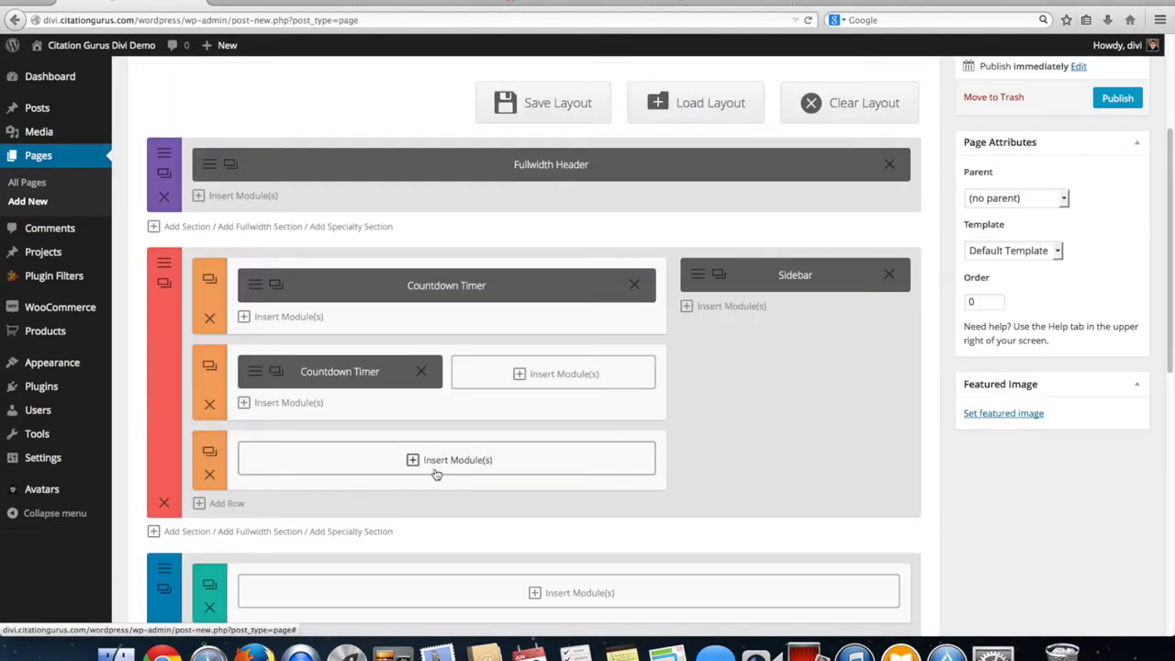
Step: Insert another Countdown Timer module into the empty second-row column
click(553, 386)
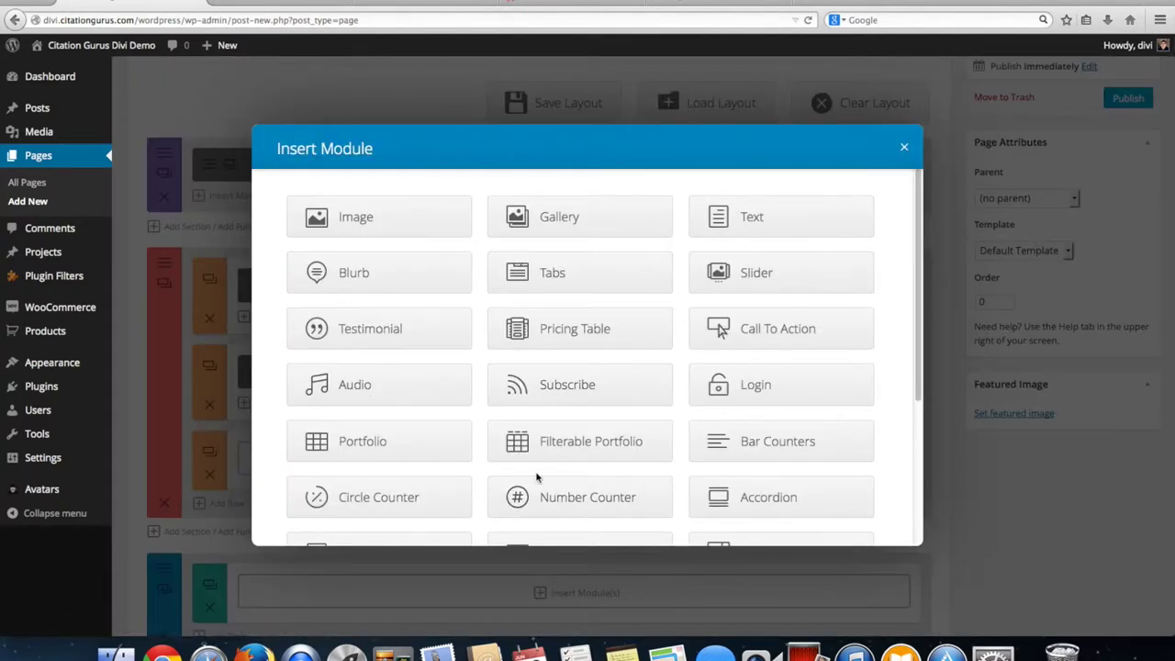
scroll(565, 482, down, 3)
scroll(564, 475, down, 2)
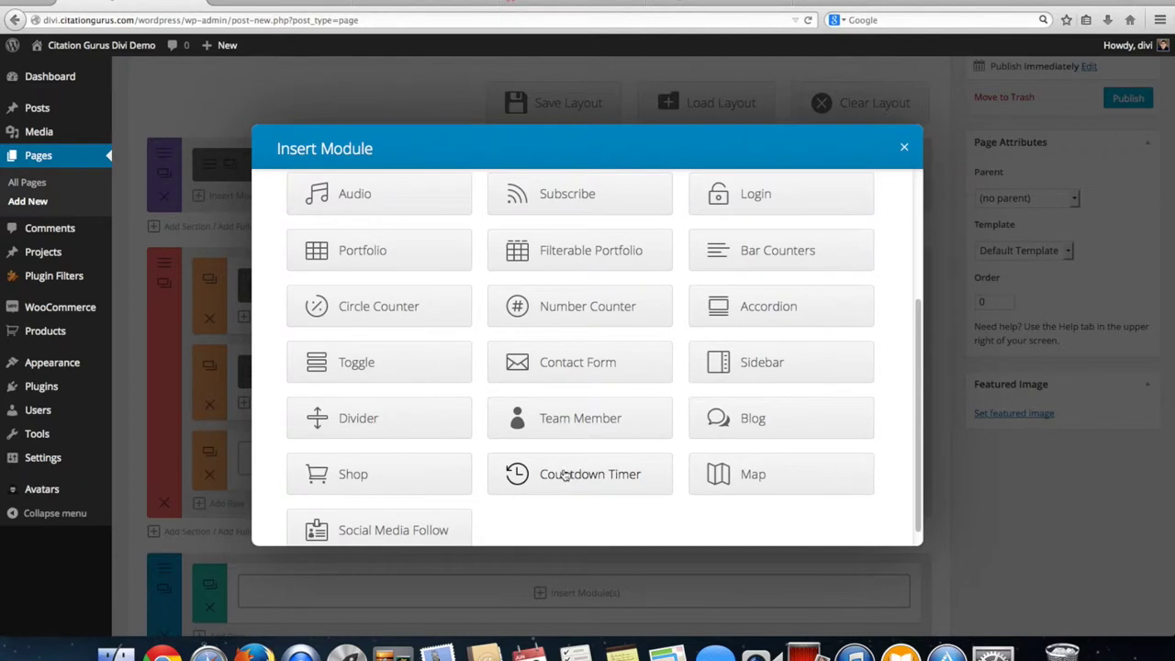
click(563, 475)
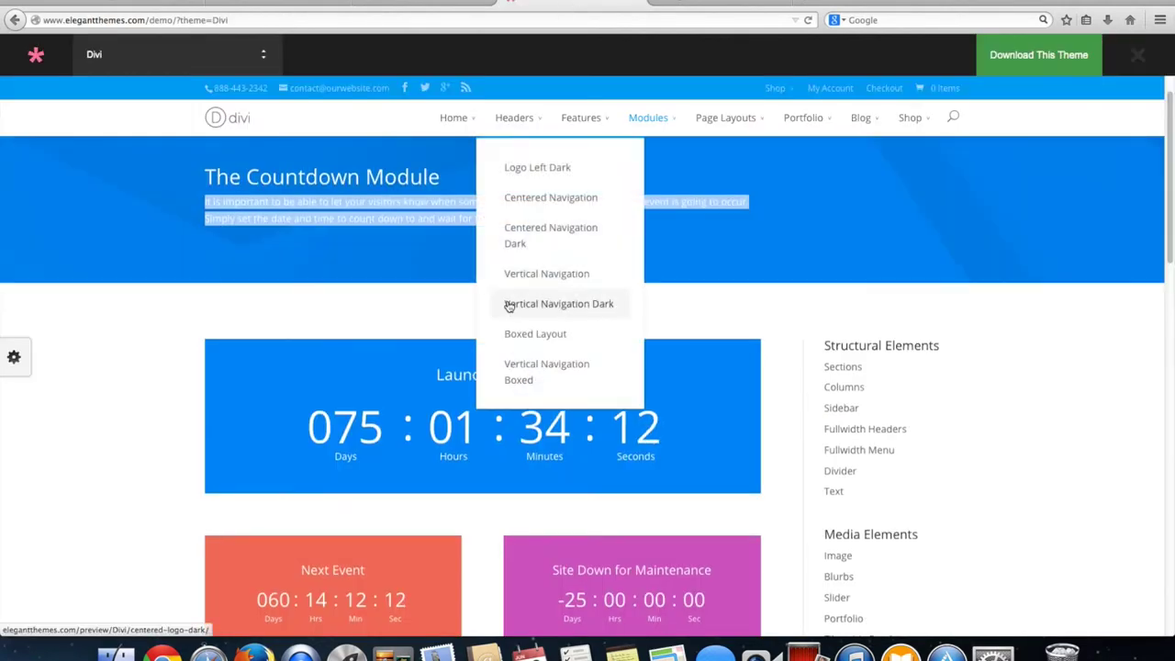
scroll(129, 275, down, 5)
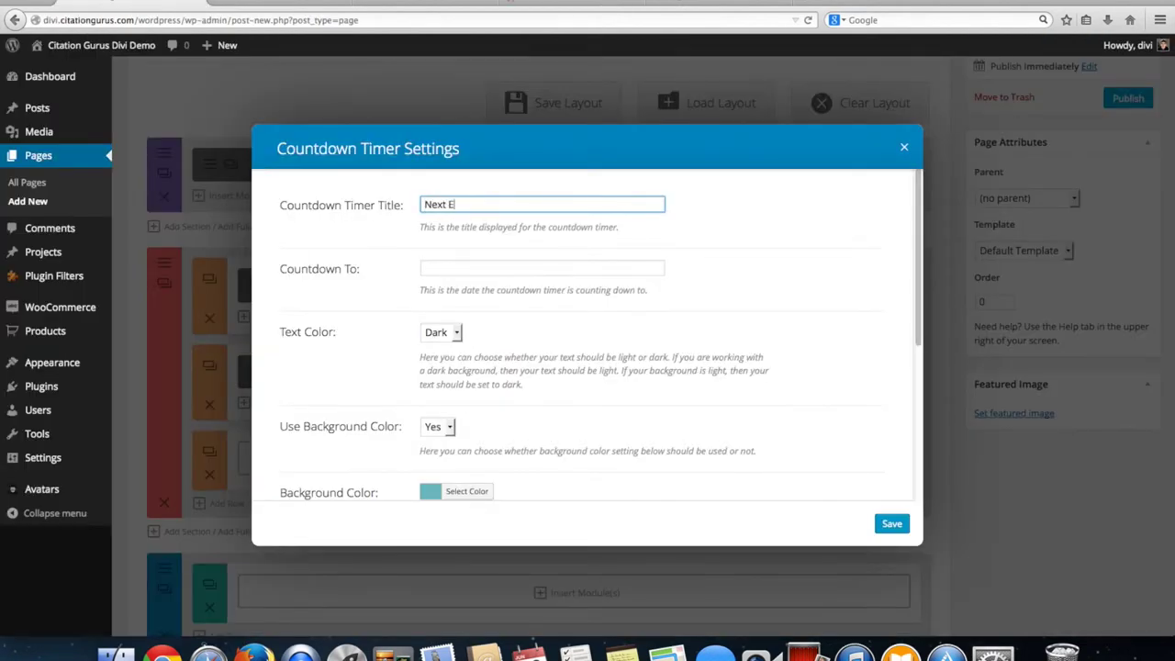
Step: Set the Next Event countdown target to 08/30/2014 at 13:00
click(501, 267)
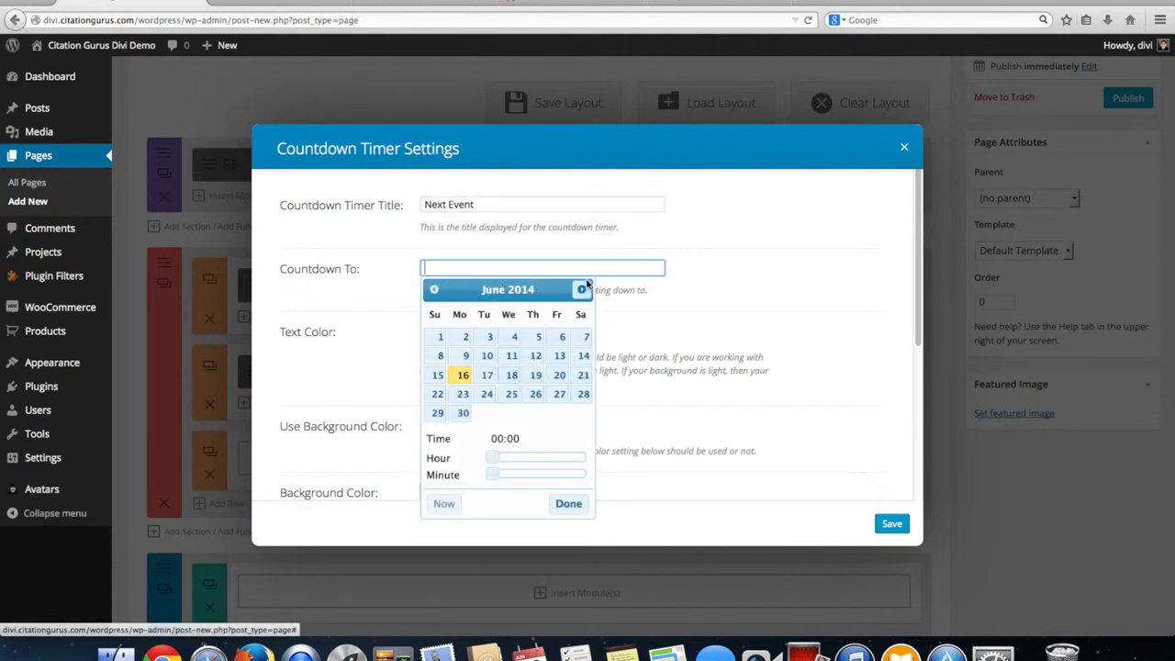
click(581, 290)
click(581, 290)
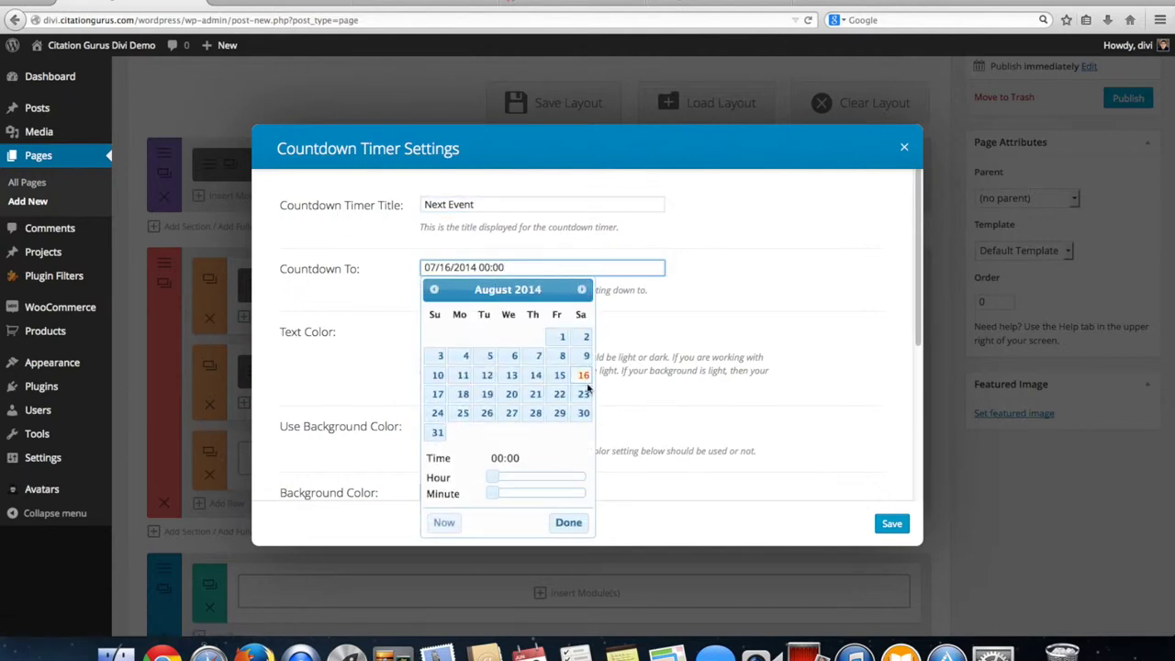
click(583, 413)
drag(494, 482, 544, 481)
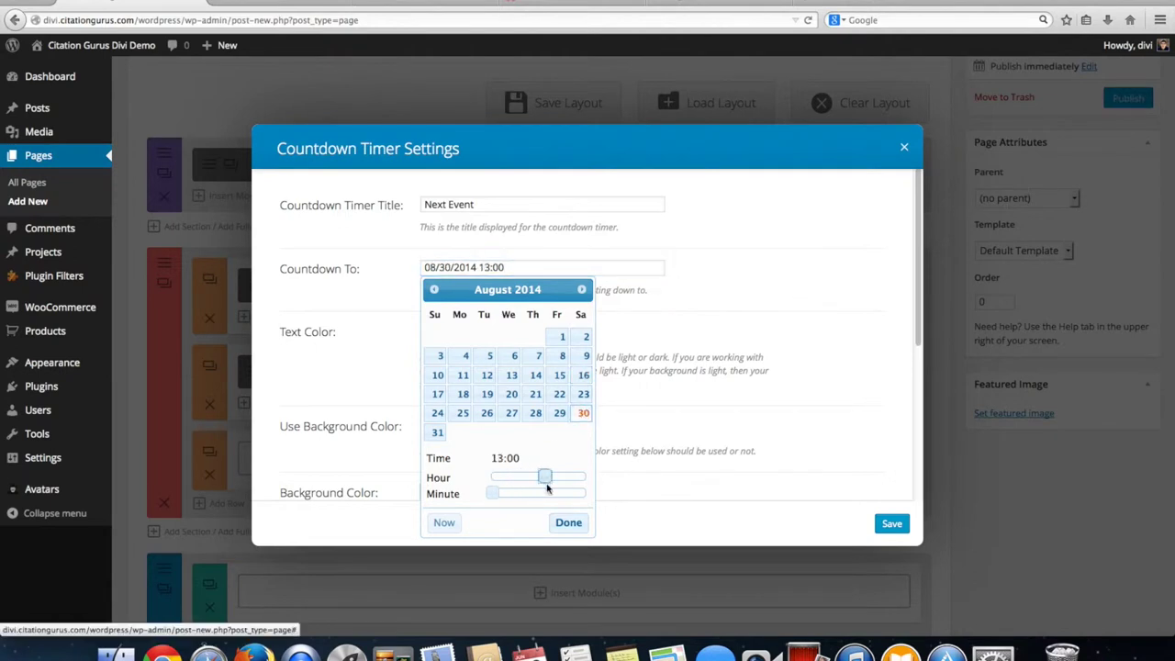
click(568, 522)
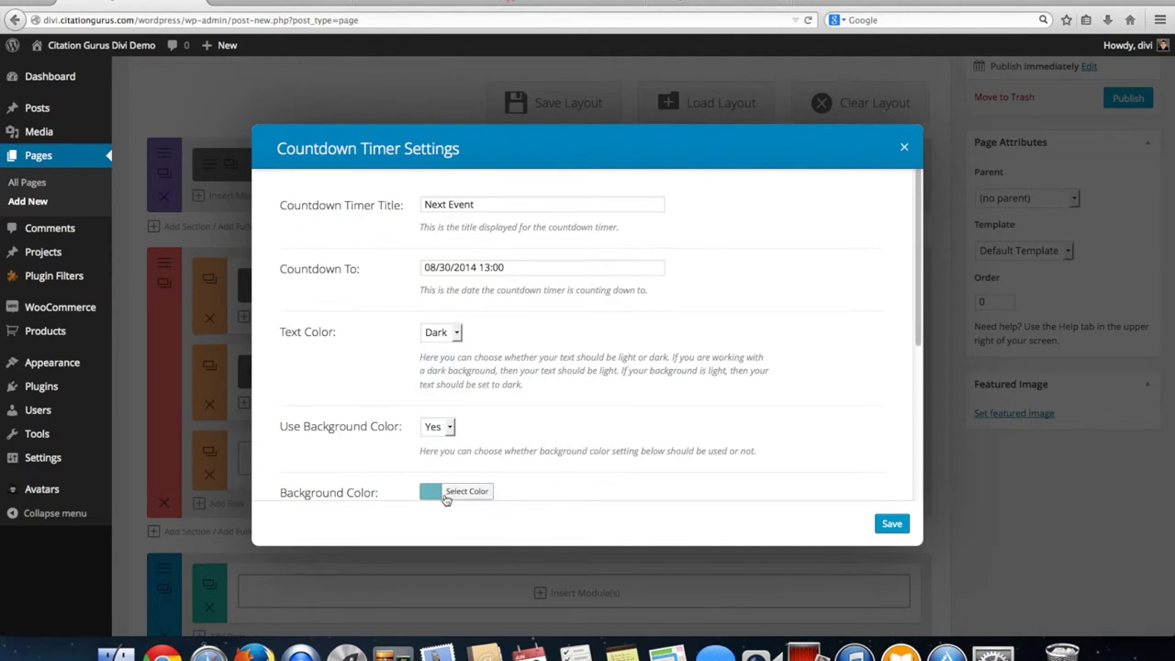
Step: Change the timer background to pink #fc7b7b and save the Next Event settings
click(449, 492)
scroll(590, 487, down, 4)
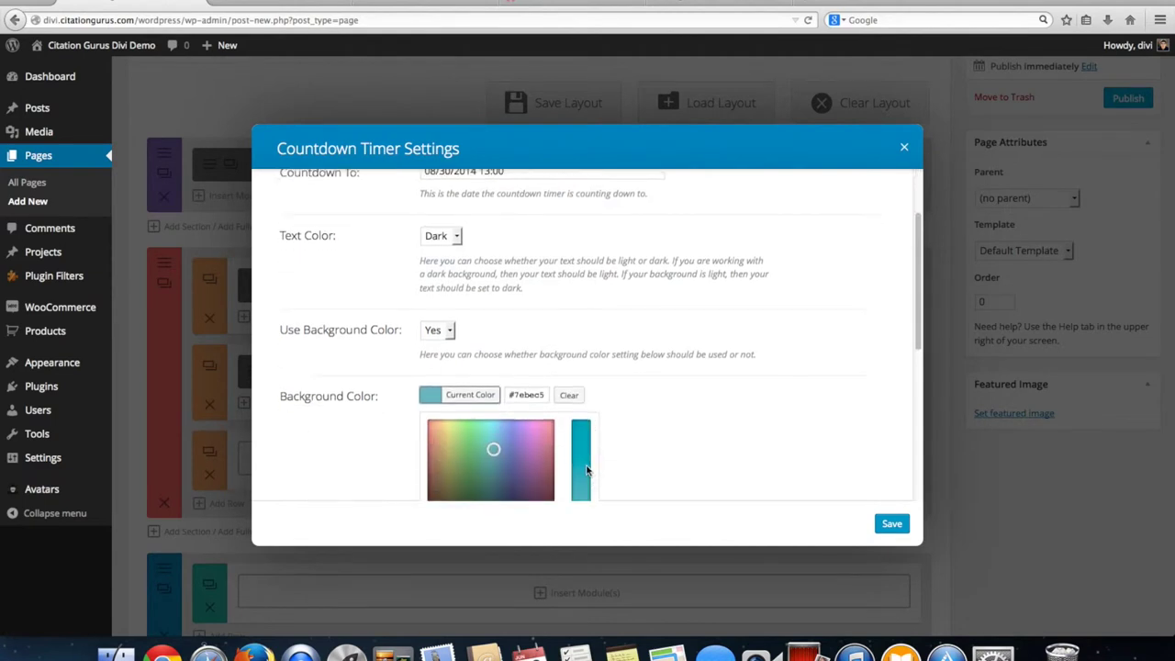
drag(493, 363, 426, 338)
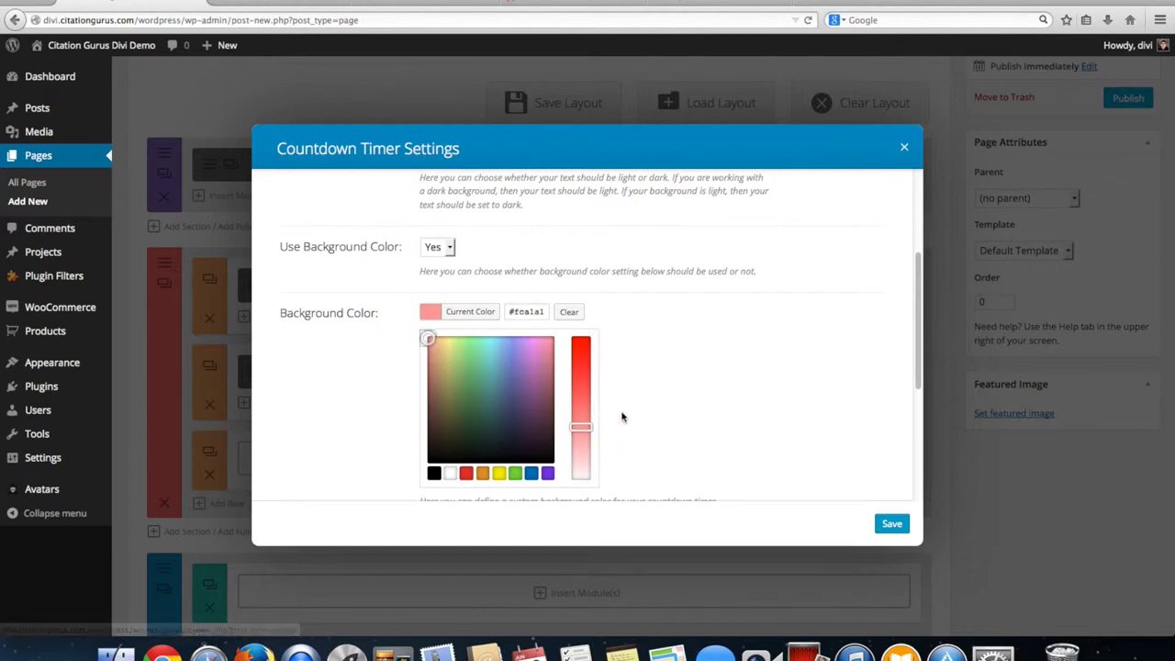
drag(584, 427, 588, 409)
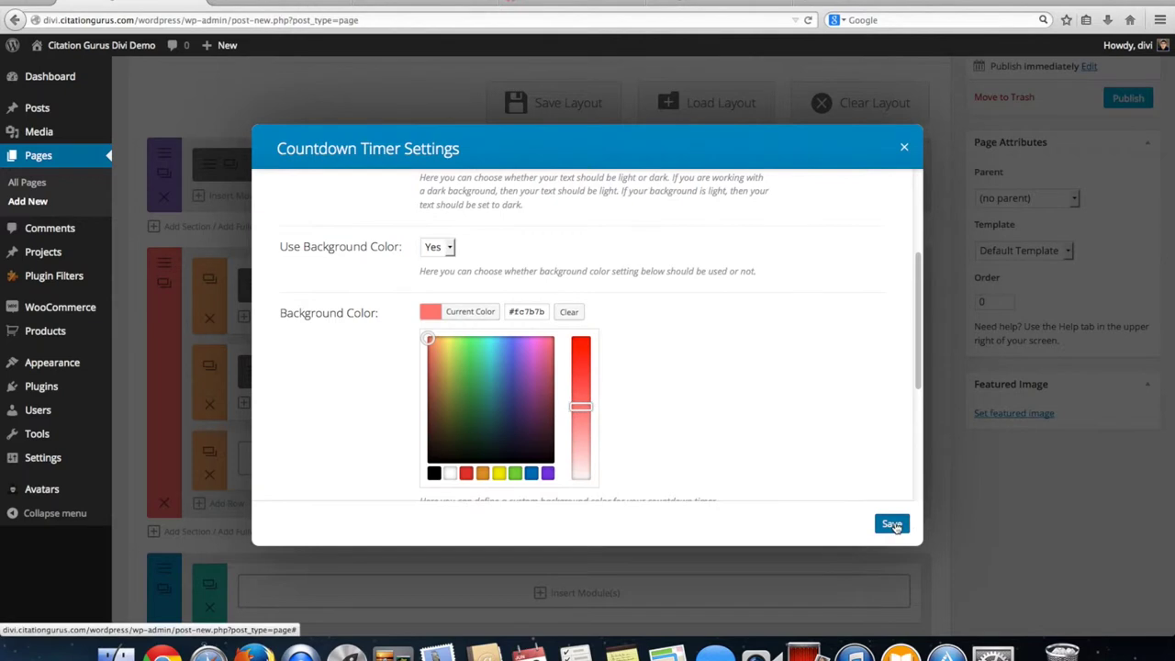
click(892, 524)
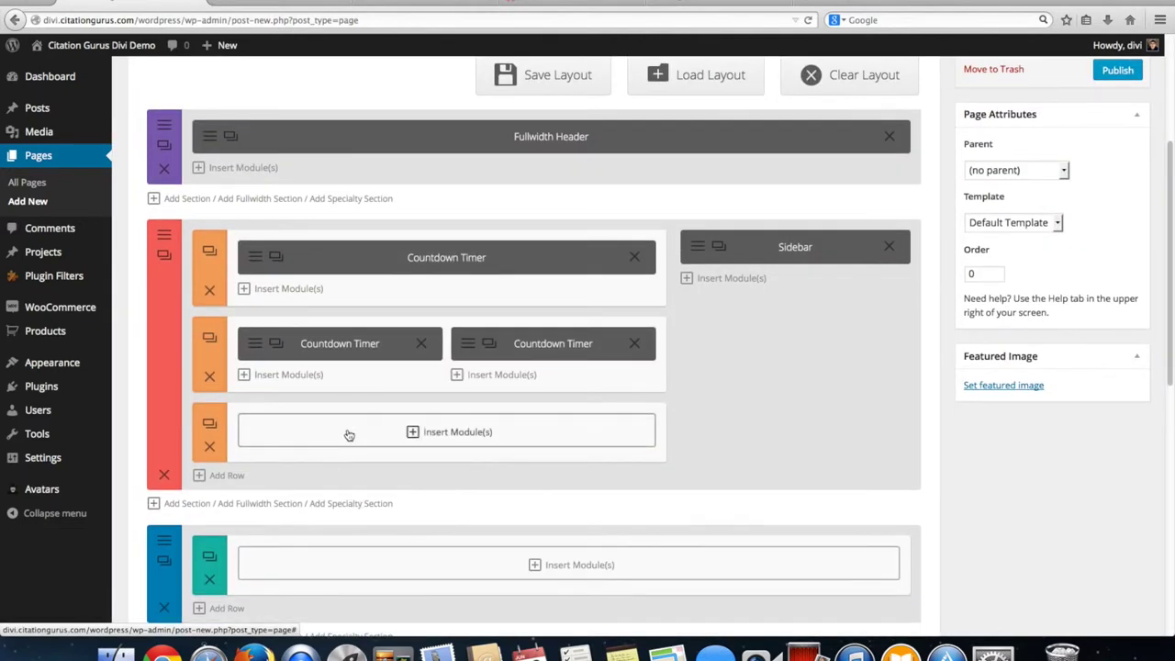
Step: Insert a Countdown Timer module into the empty third row
click(344, 435)
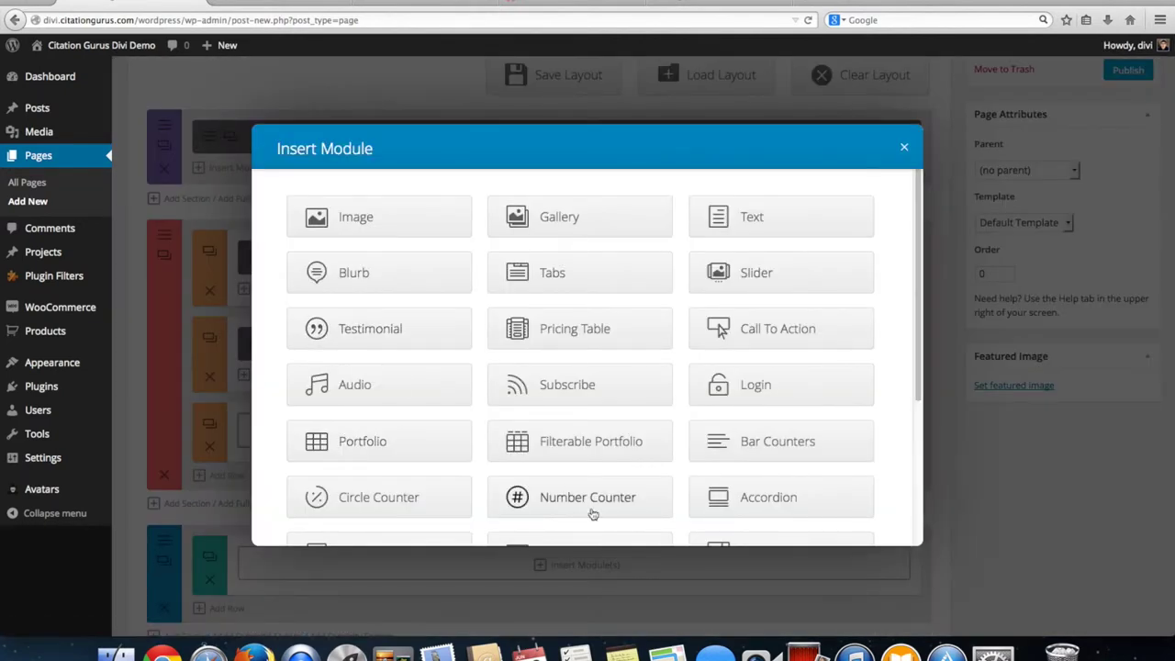
scroll(592, 509, down, 2)
scroll(587, 500, down, 3)
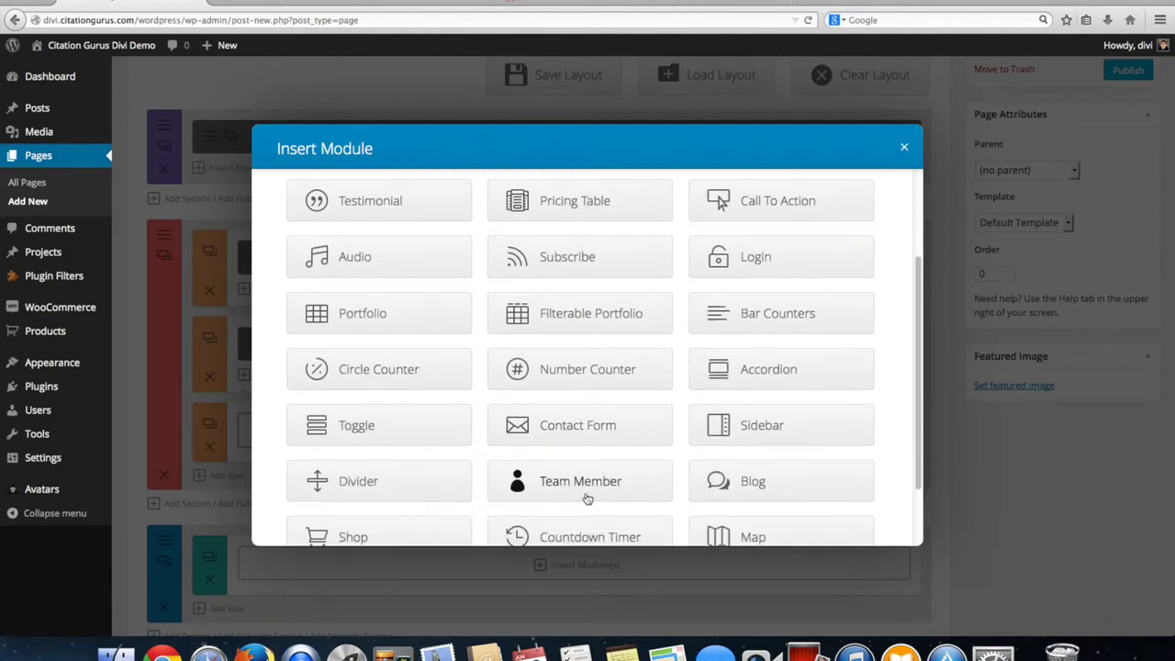
click(588, 496)
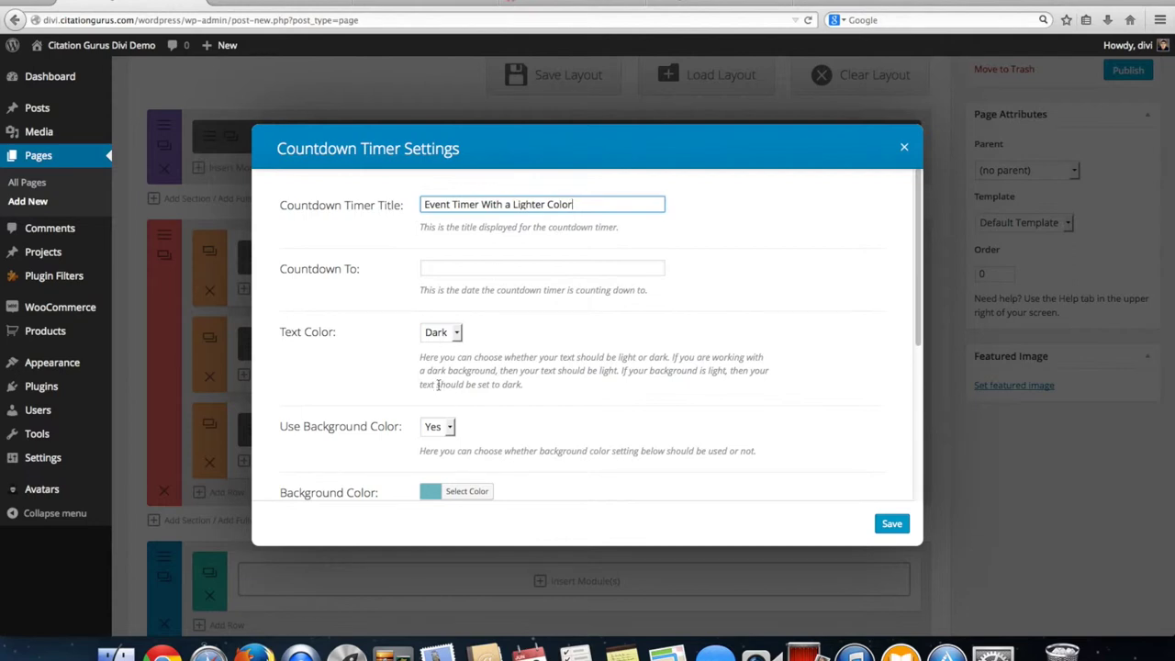
Step: Set the timer's background colour to light grey #e2e2e2
click(463, 492)
scroll(457, 426, down, 3)
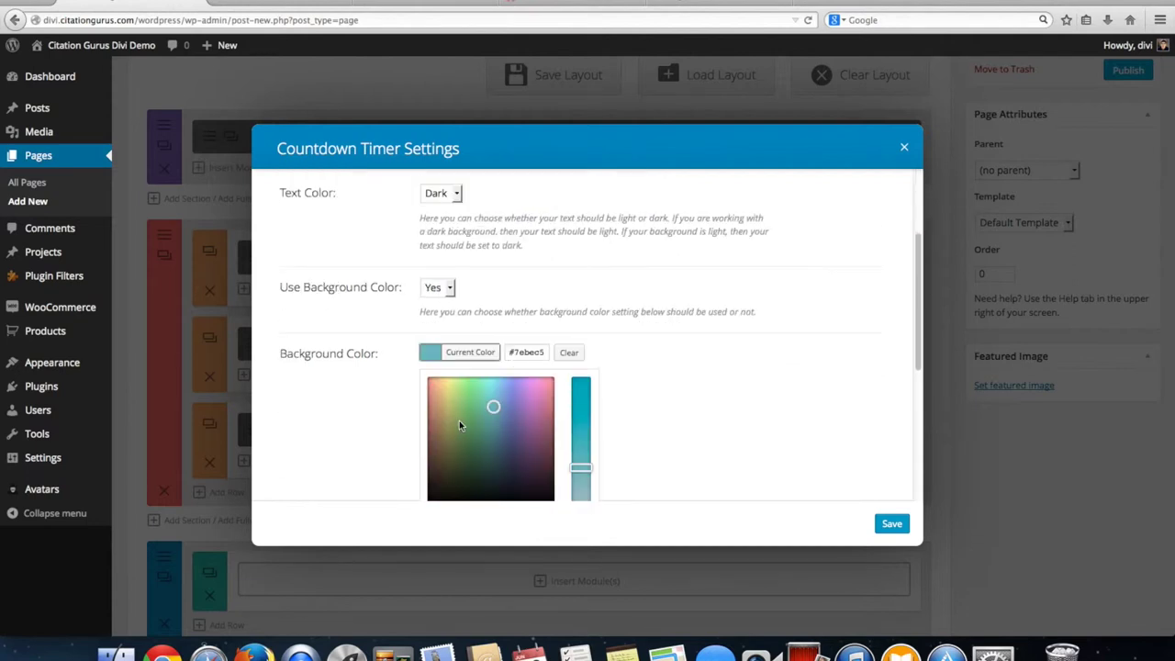
scroll(493, 404, down, 2)
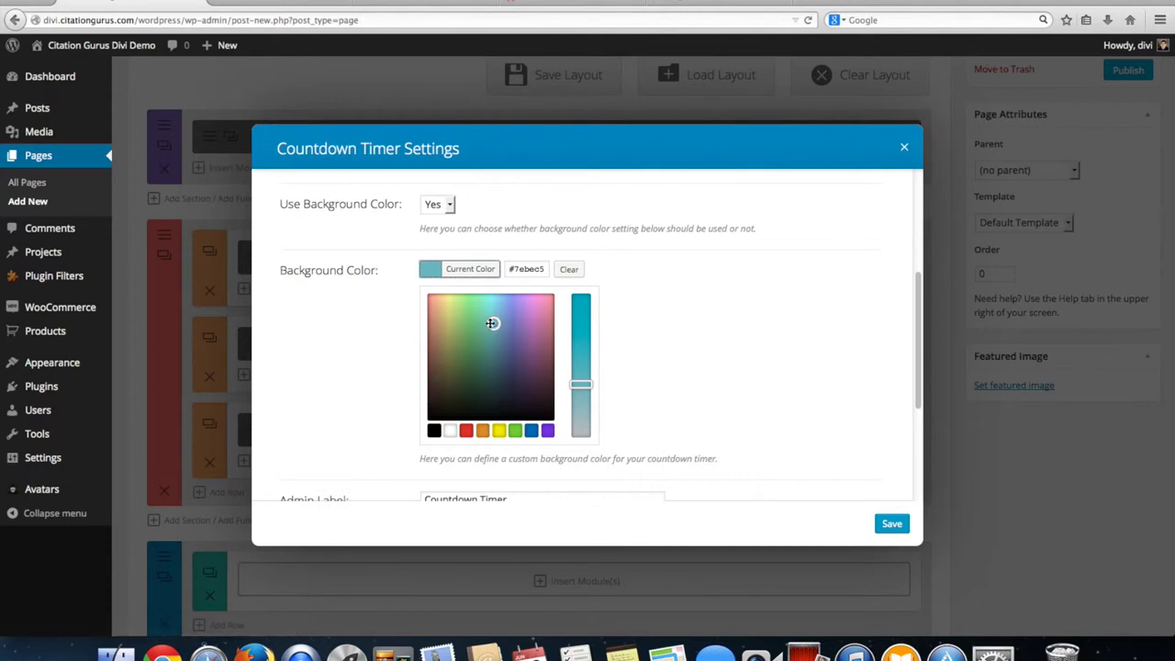
click(450, 430)
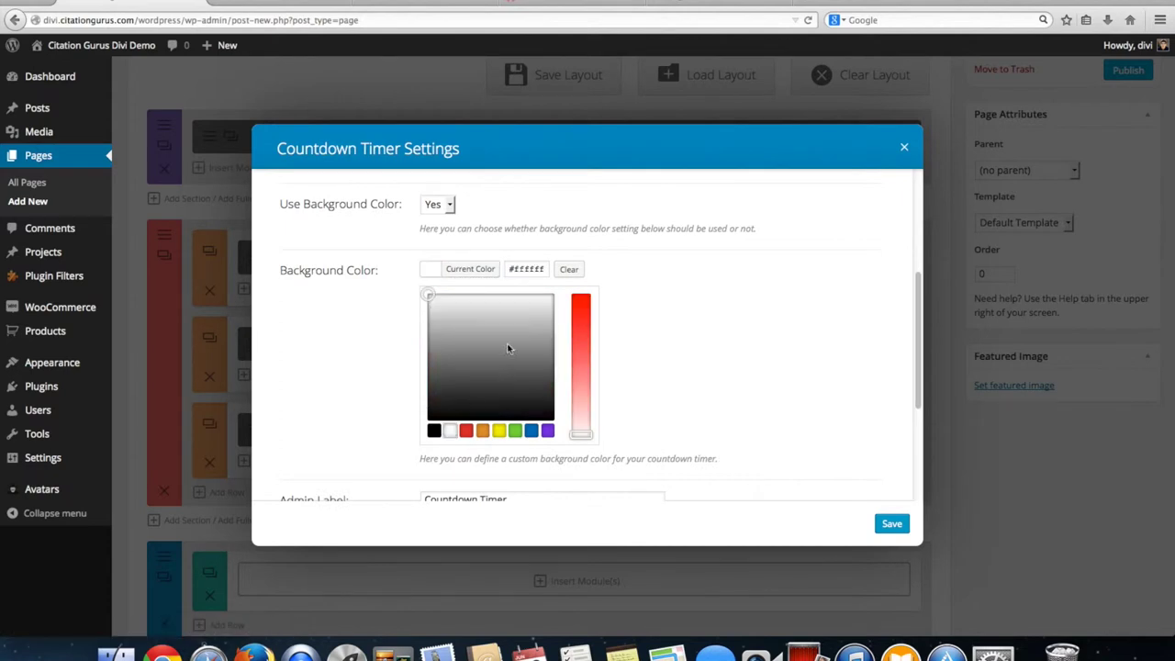
drag(428, 295, 428, 308)
Step: Switch the timer's text colour to Light and save the settings
scroll(739, 459, down, 3)
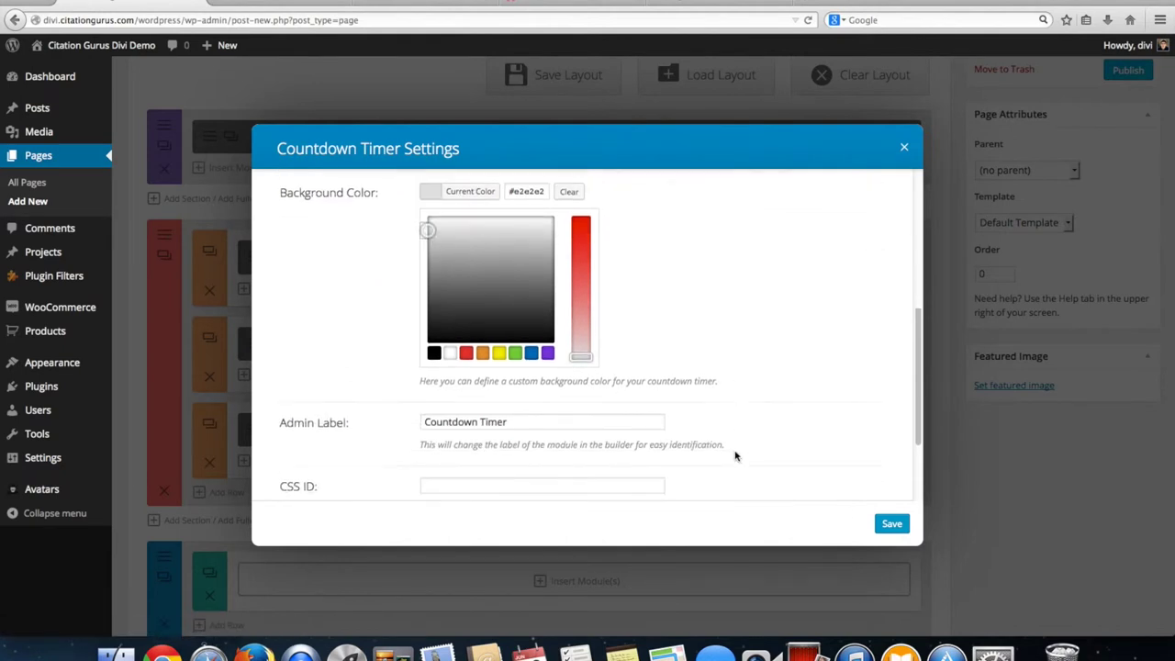
scroll(733, 455, down, 1)
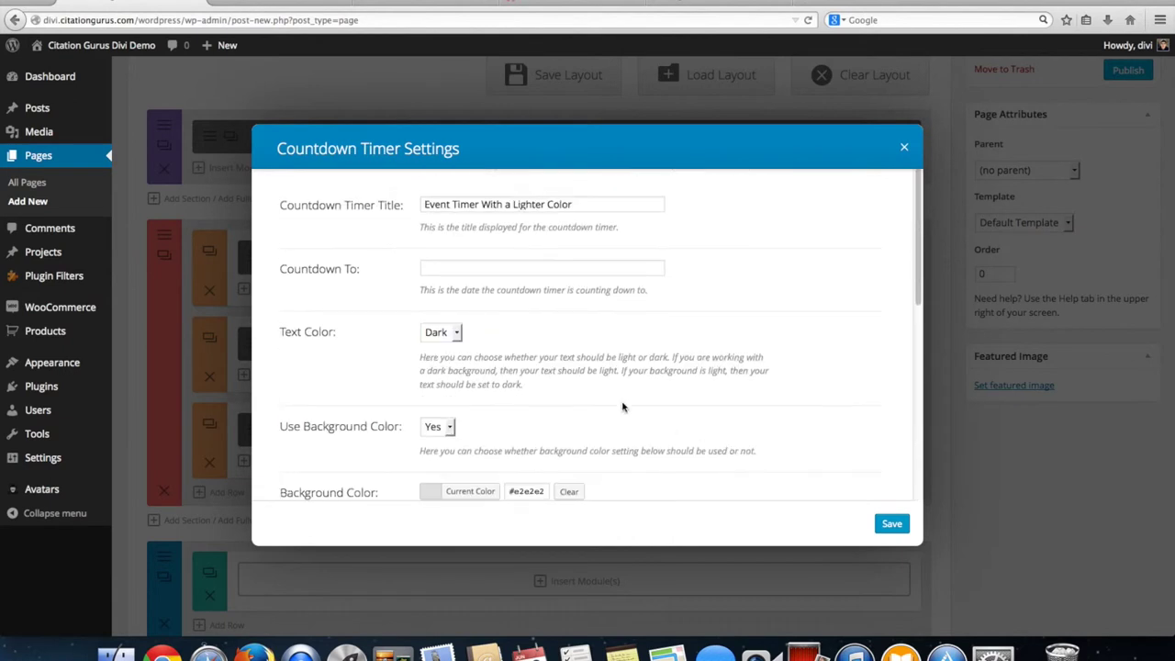
click(451, 334)
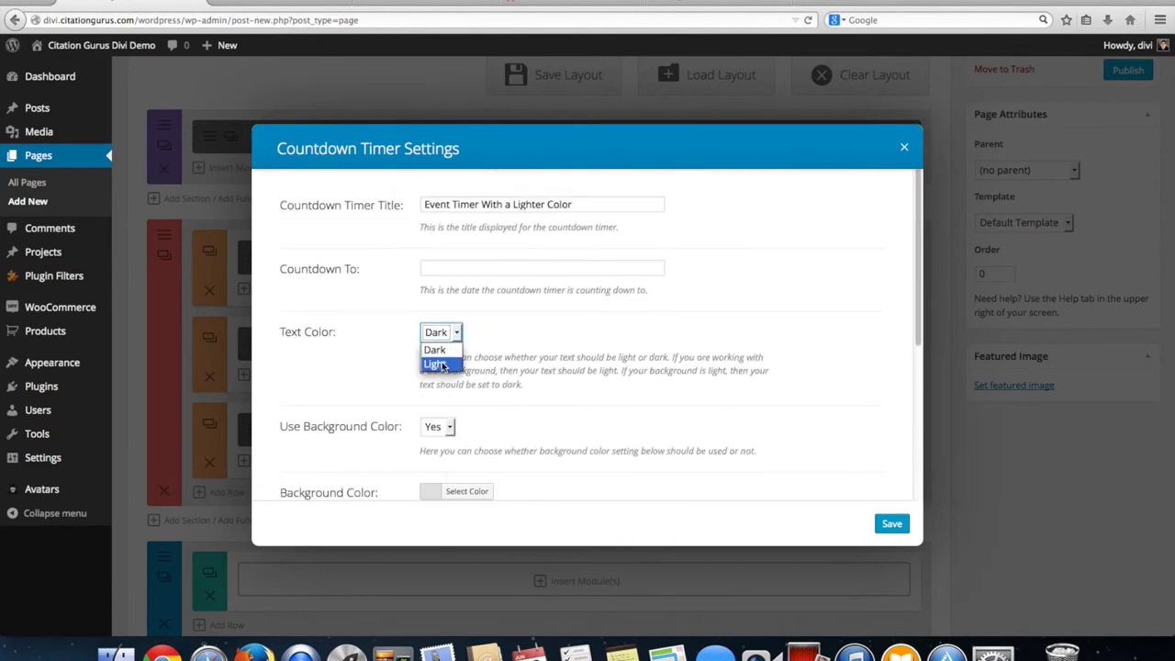
click(436, 364)
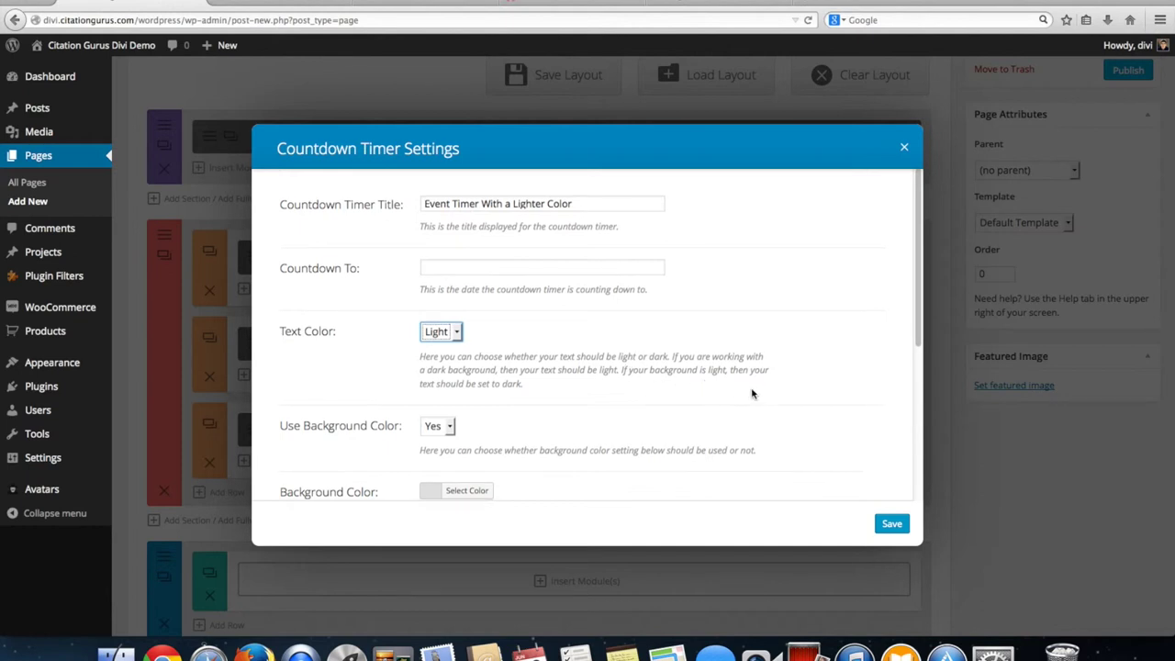
scroll(808, 423, down, 3)
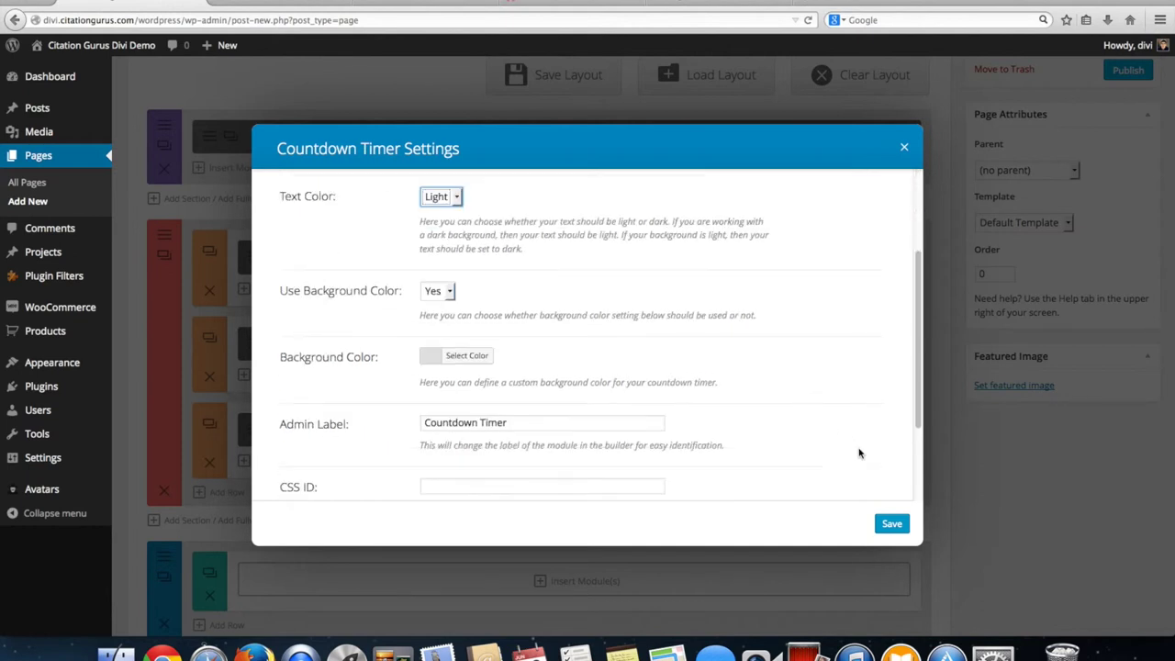
click(892, 525)
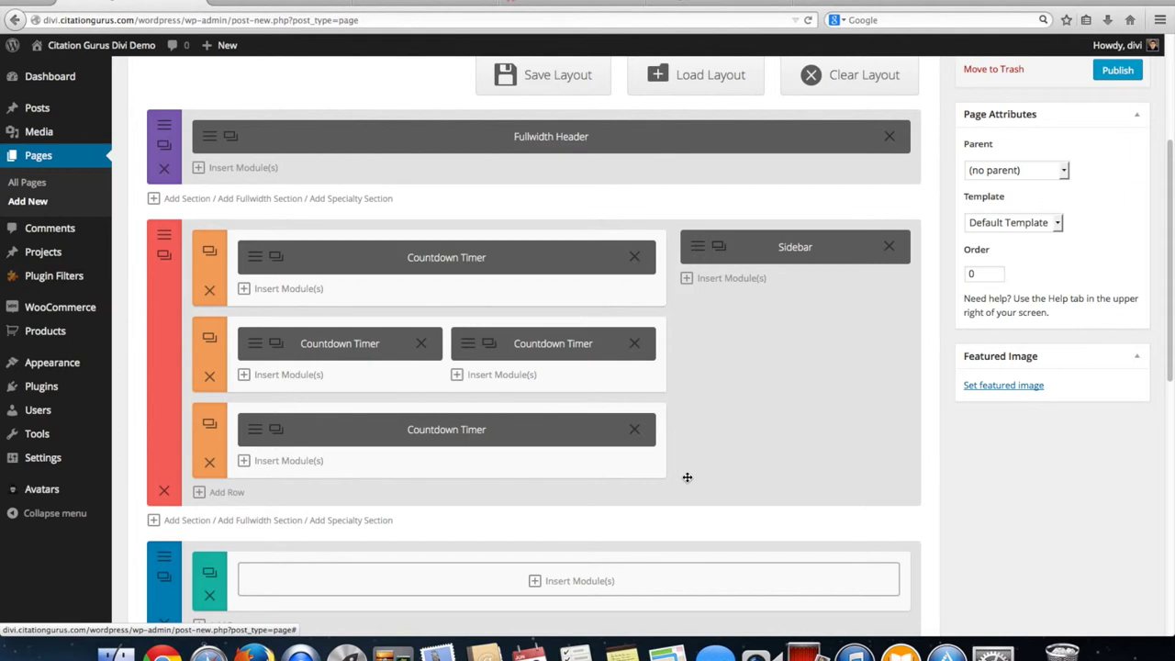
Step: Add a Countdown Timer to the bottom section titled 'Event Timer With No Background'
scroll(688, 476, down, 3)
scroll(688, 476, down, 1)
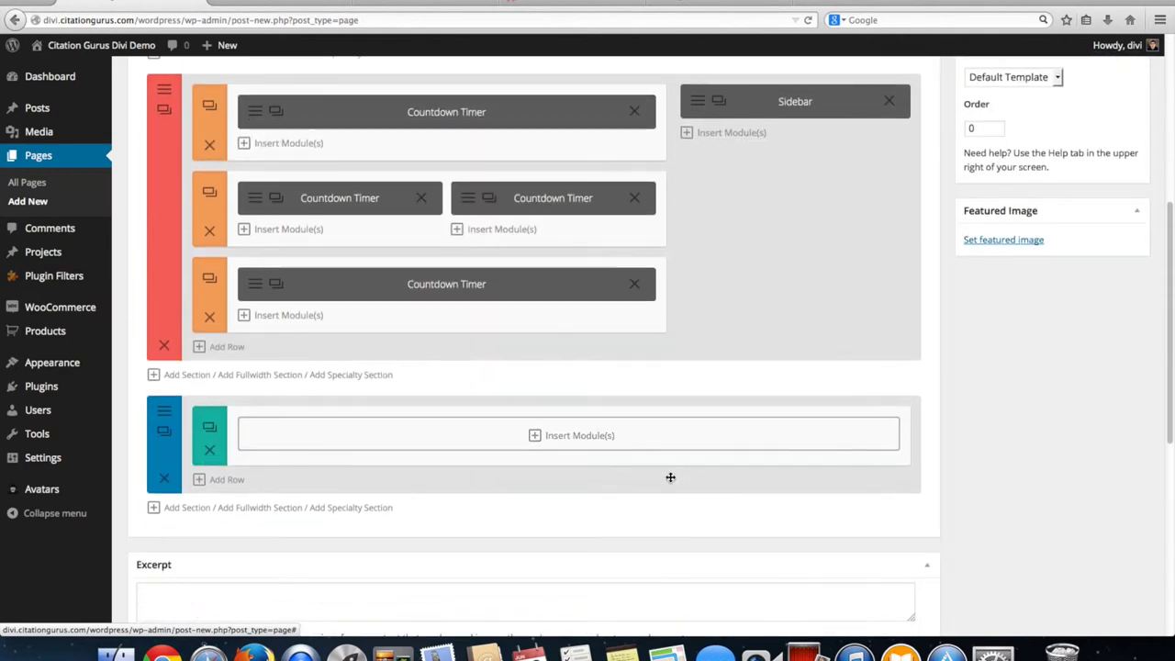
click(433, 440)
scroll(581, 424, down, 2)
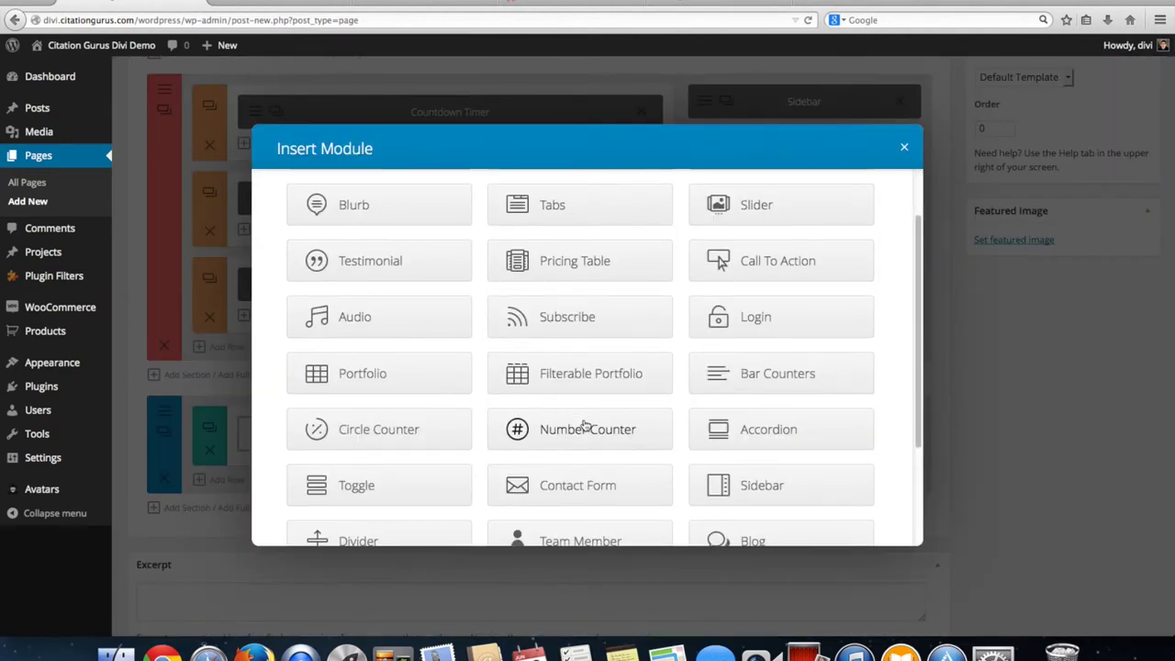
scroll(585, 425, down, 2)
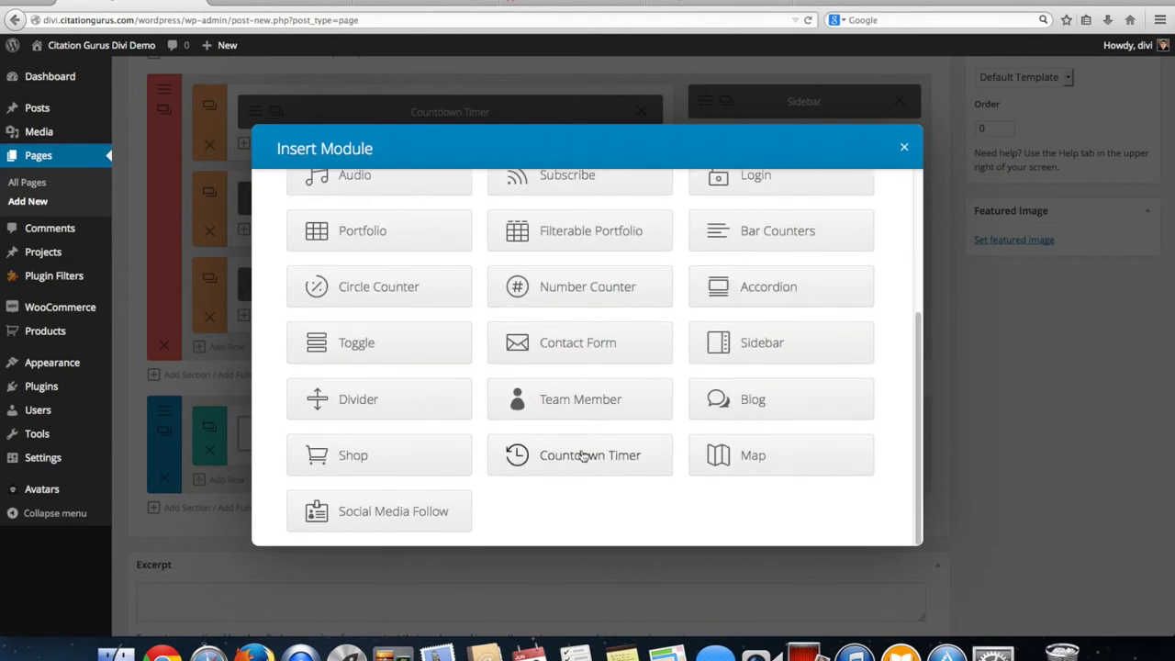
click(576, 464)
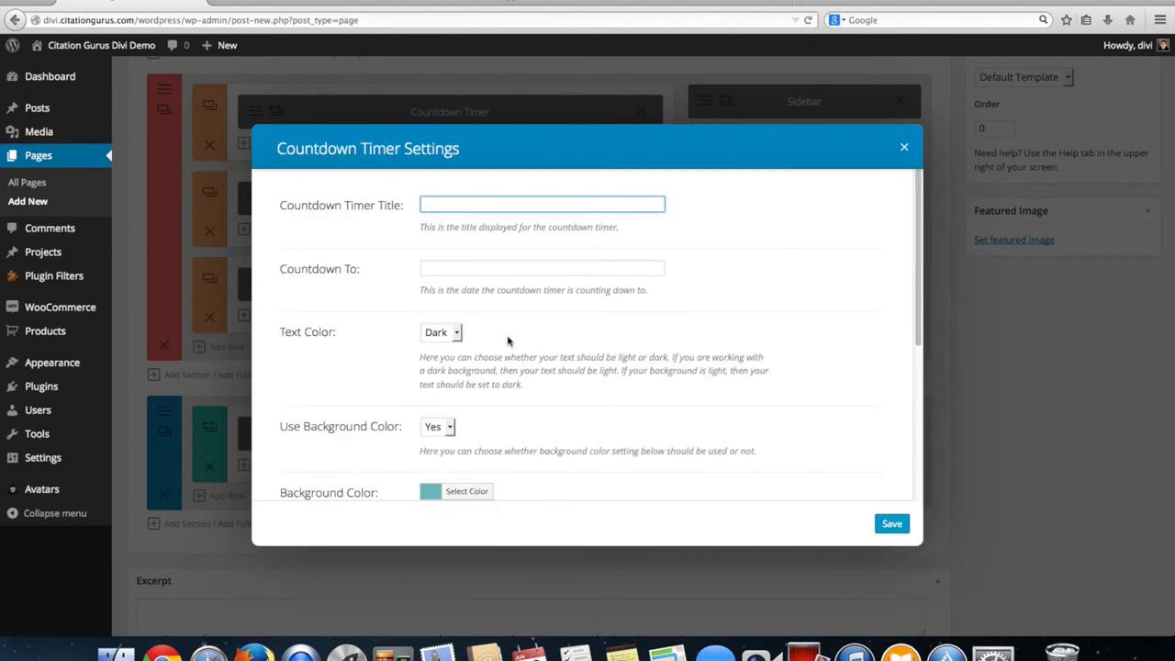
text(Event Timer With No Background)
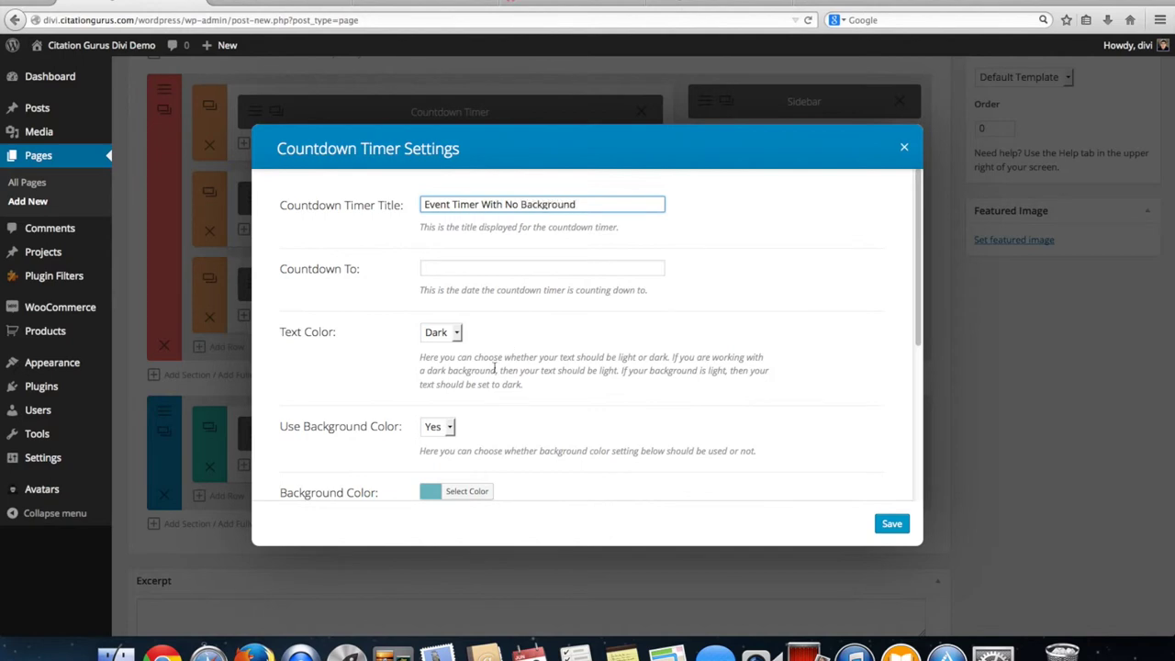
Step: Set the countdown target to 11/30/2014 at 11:00
click(456, 263)
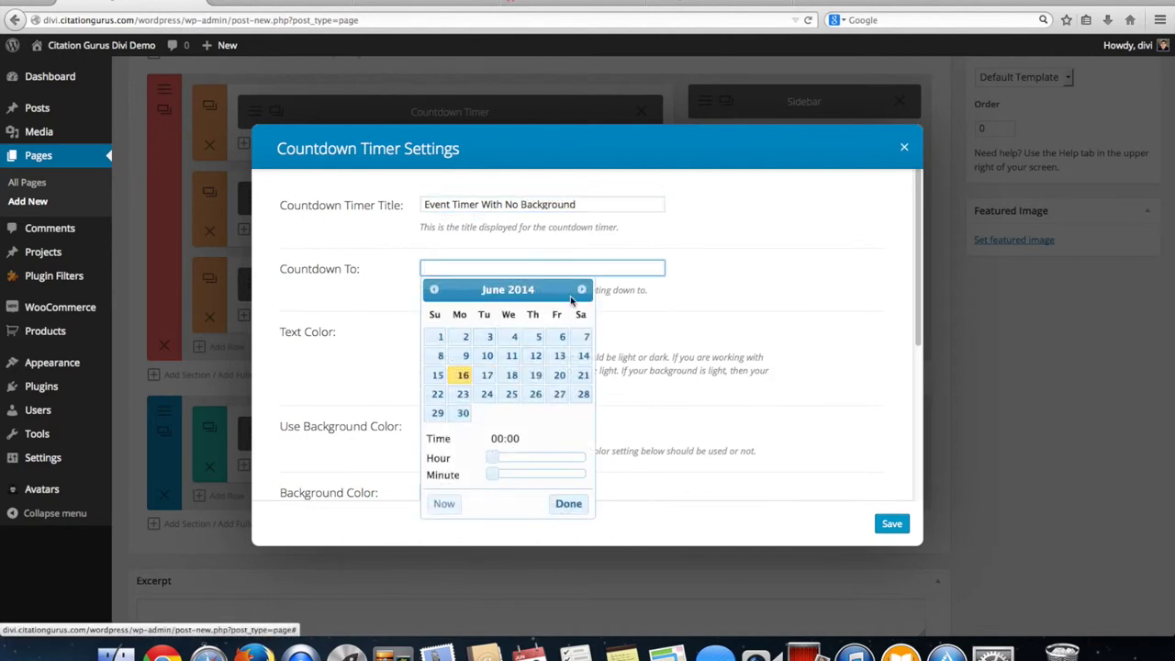
click(581, 290)
click(581, 290)
click(581, 290)
click(581, 290)
click(581, 290)
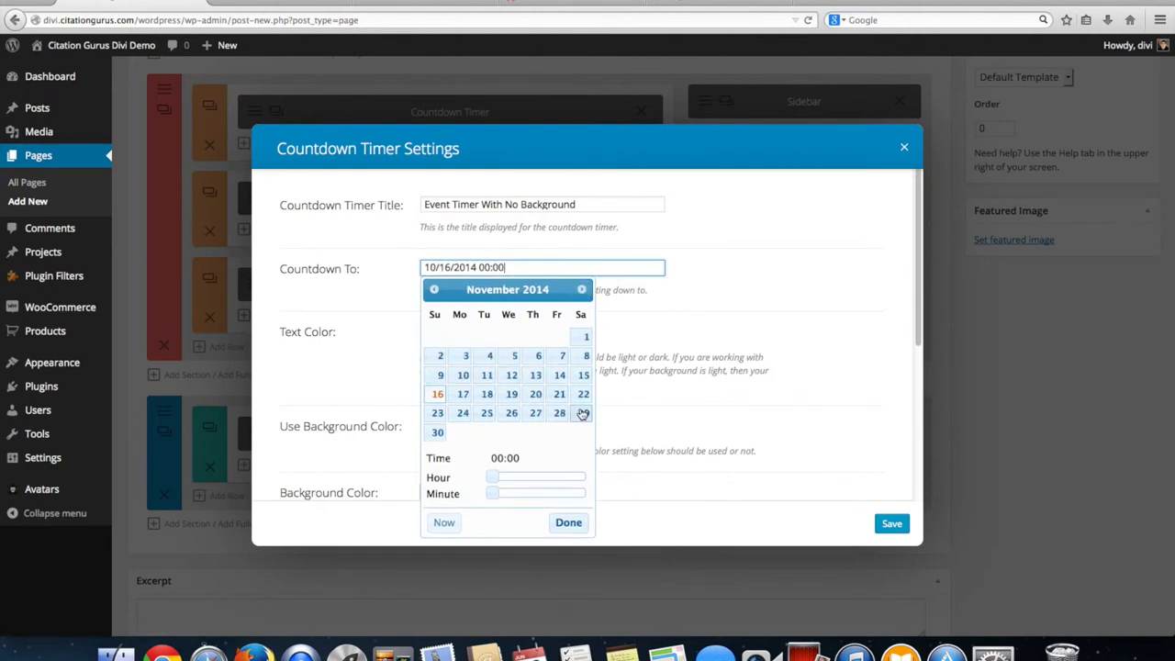
click(437, 432)
drag(492, 477, 540, 479)
click(566, 524)
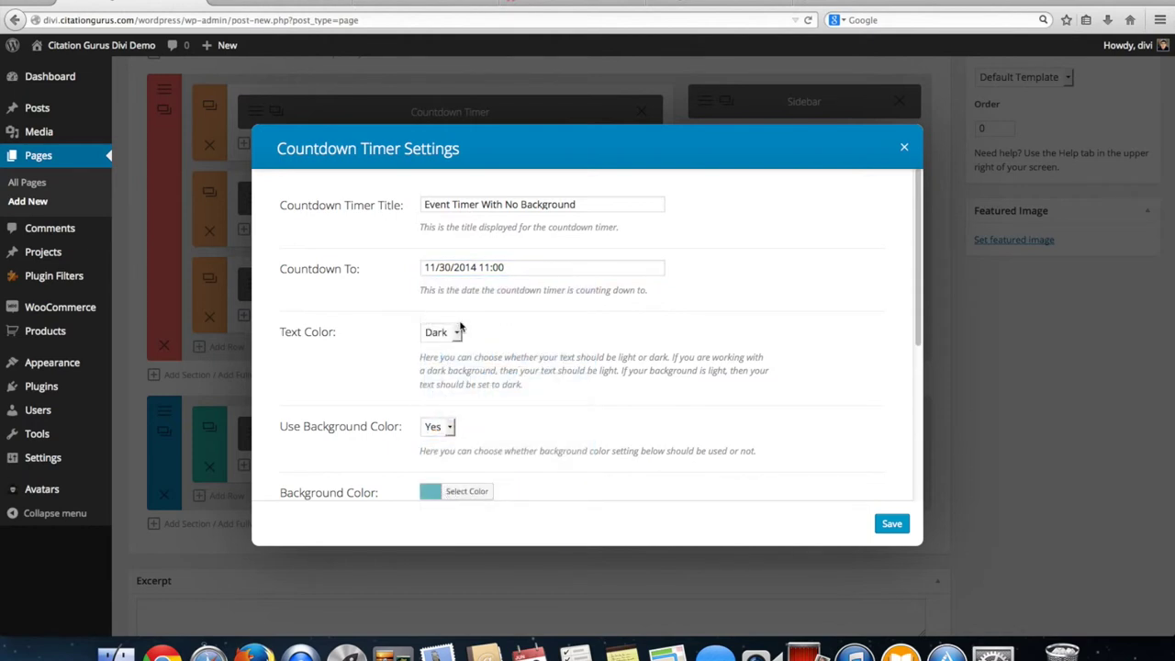
Step: Make the text Light, set Use Background Color to No, and save the timer
click(457, 335)
click(449, 363)
scroll(466, 431, down, 2)
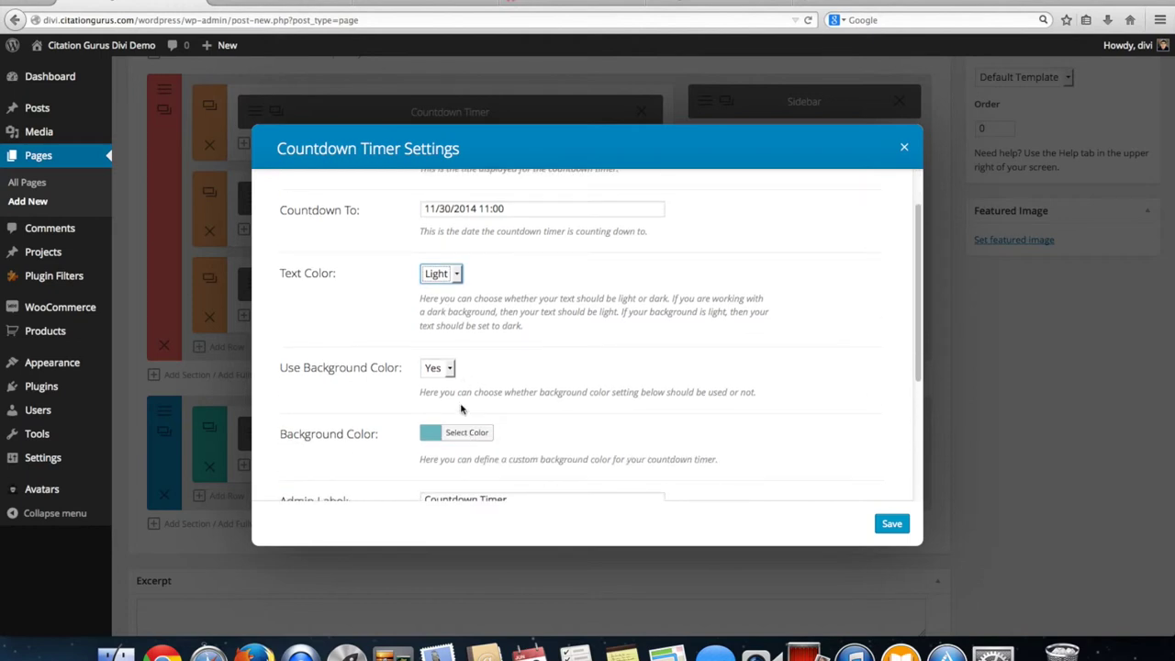
click(449, 368)
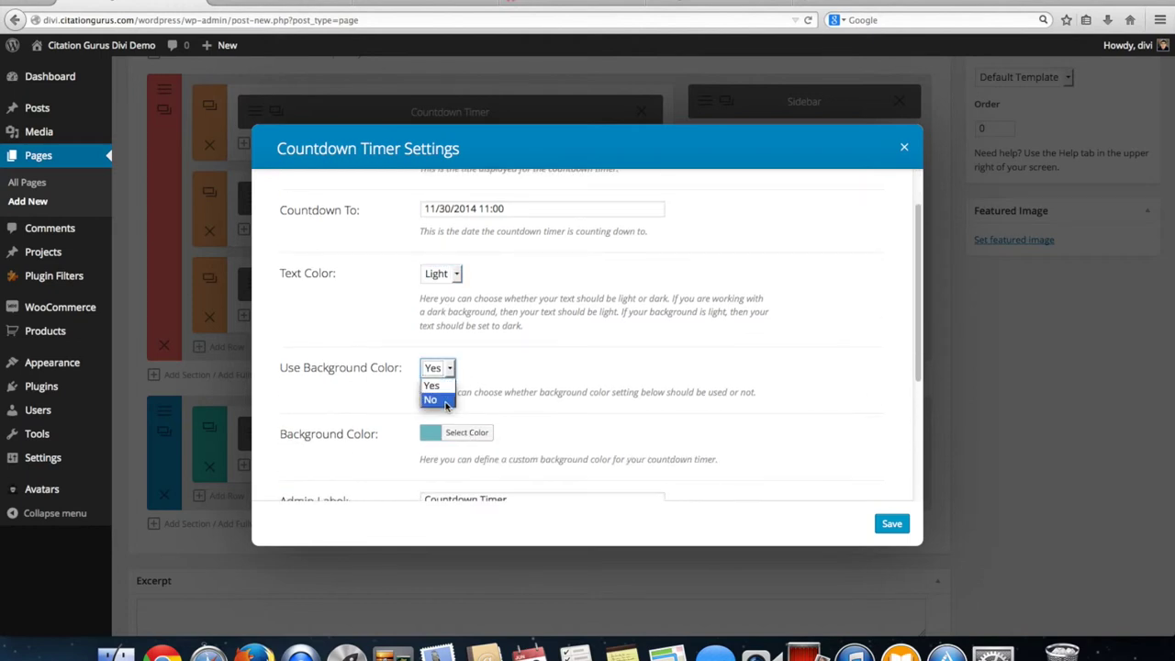
click(449, 397)
scroll(611, 425, down, 3)
scroll(610, 425, down, 1)
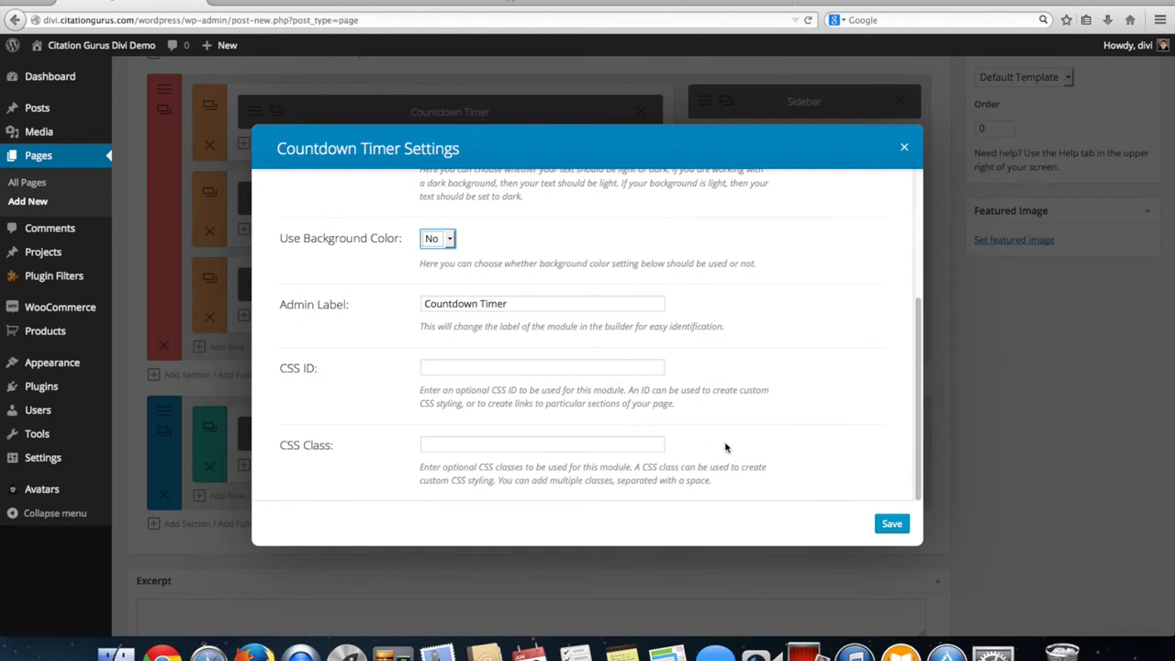
click(891, 525)
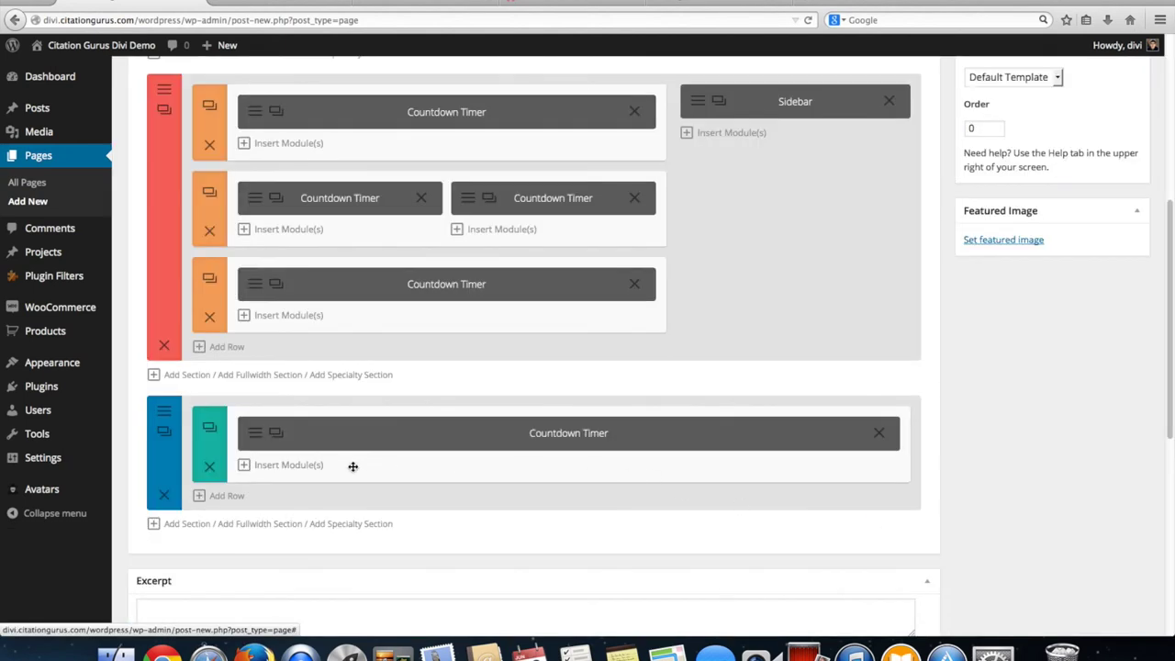
click(165, 413)
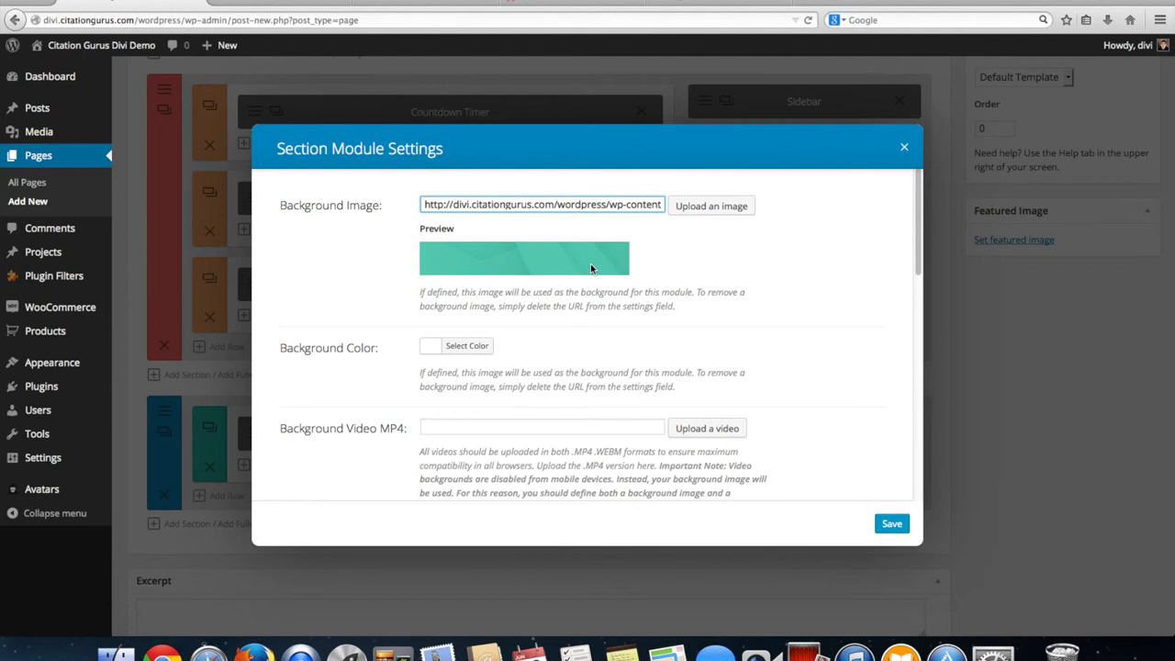
click(893, 529)
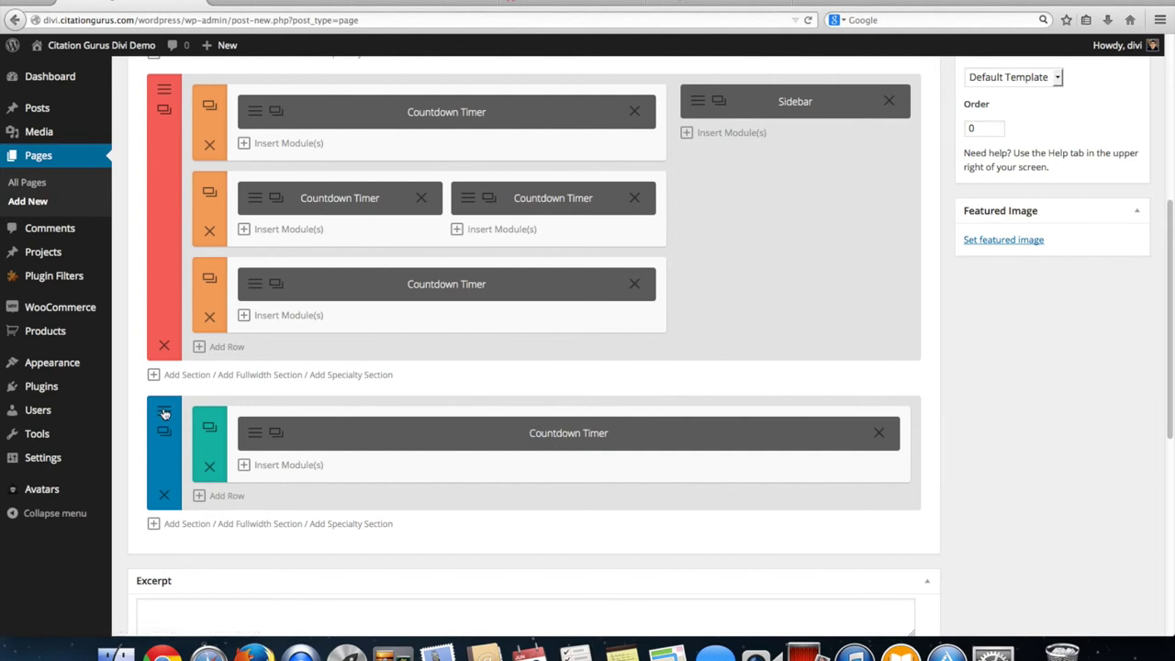
Step: Preview the page in a new tab and scroll through all five live countdown timers
scroll(799, 441, up, 5)
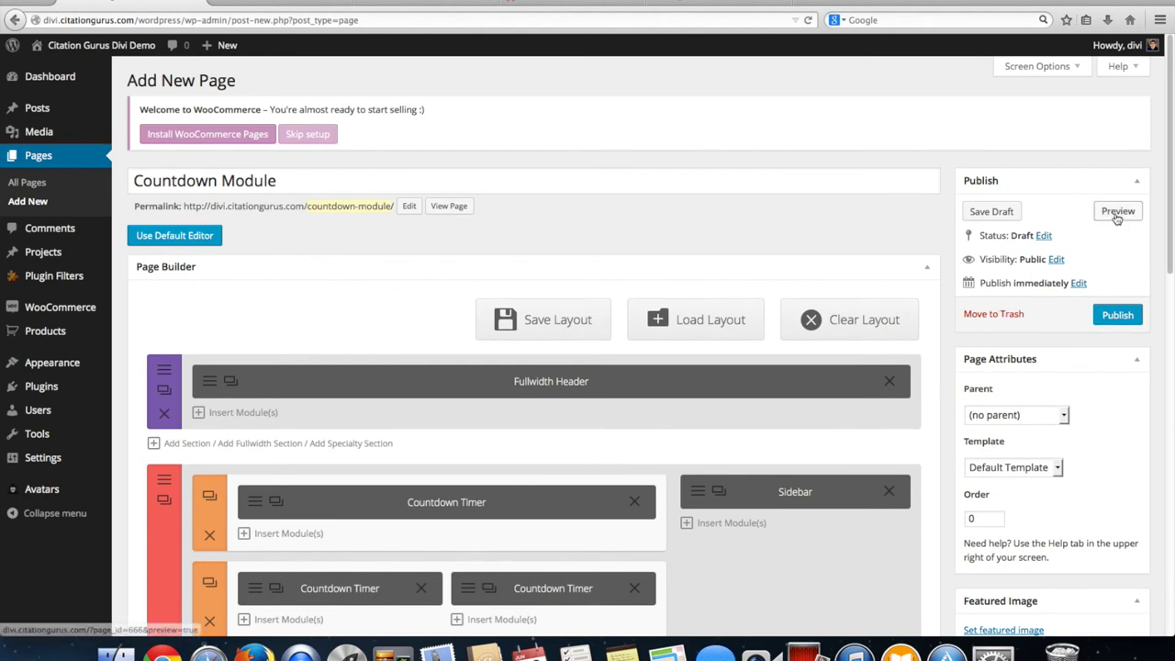
click(1118, 219)
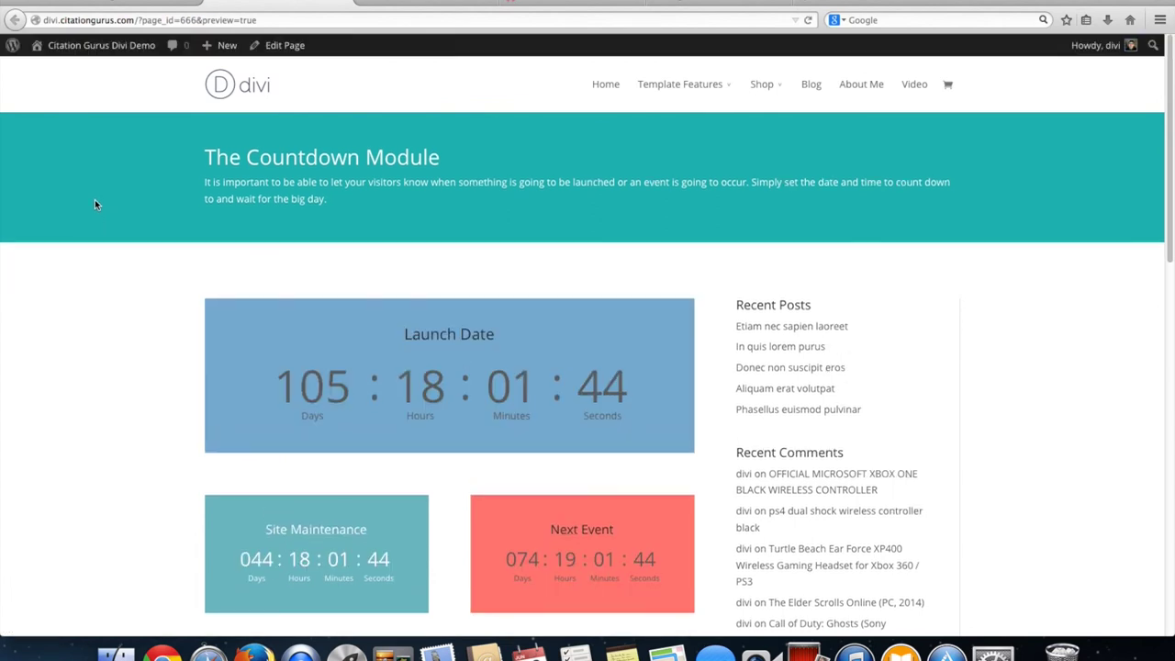
scroll(96, 225, down, 2)
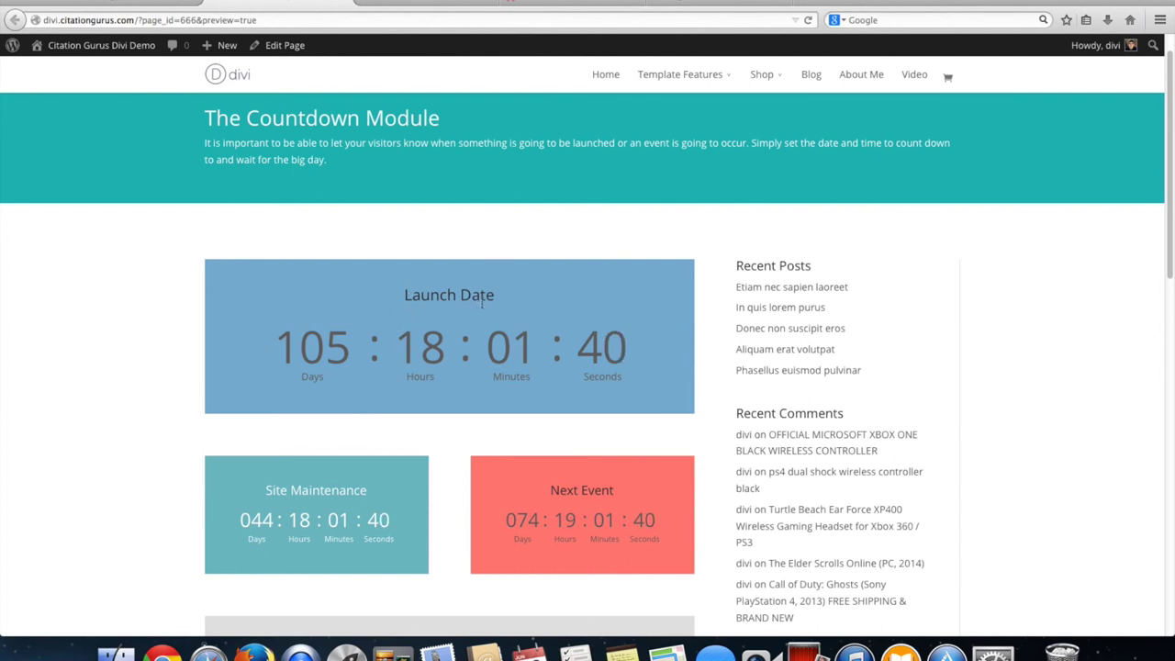
scroll(533, 314, down, 3)
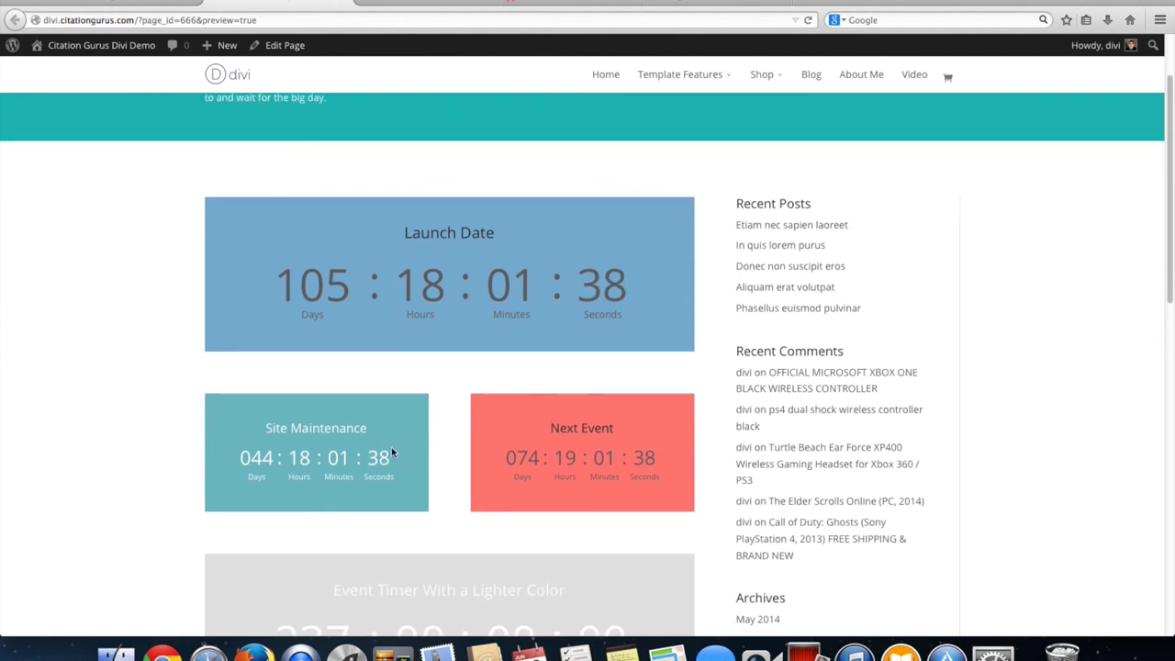
scroll(383, 450, down, 5)
scroll(391, 442, down, 5)
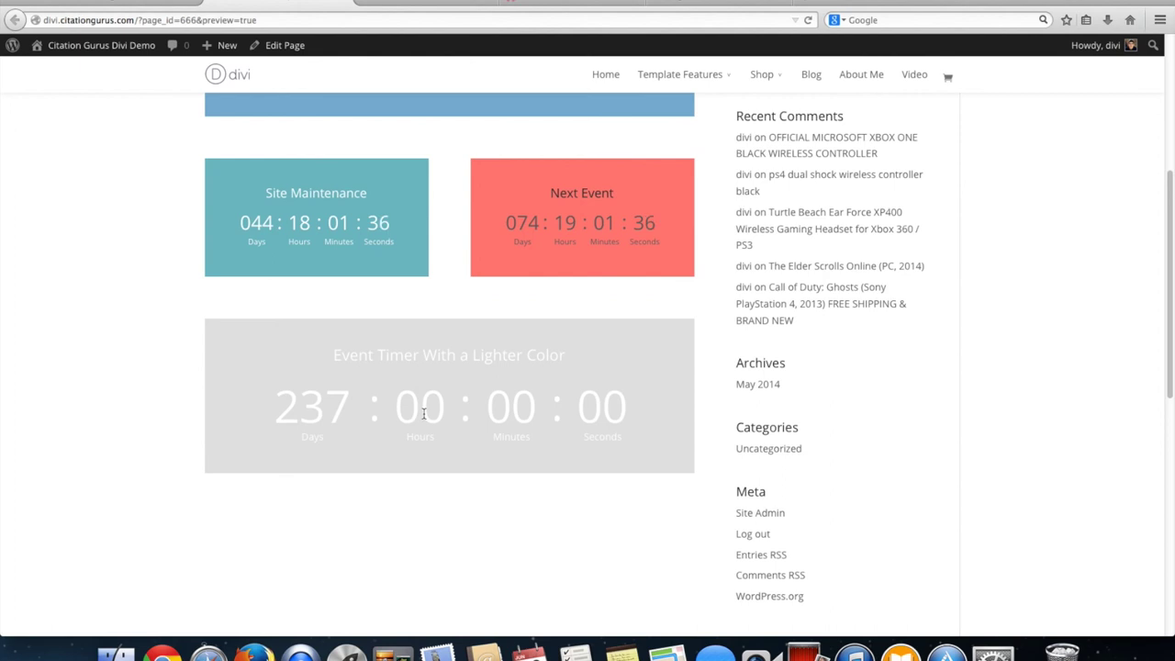
scroll(423, 415, down, 10)
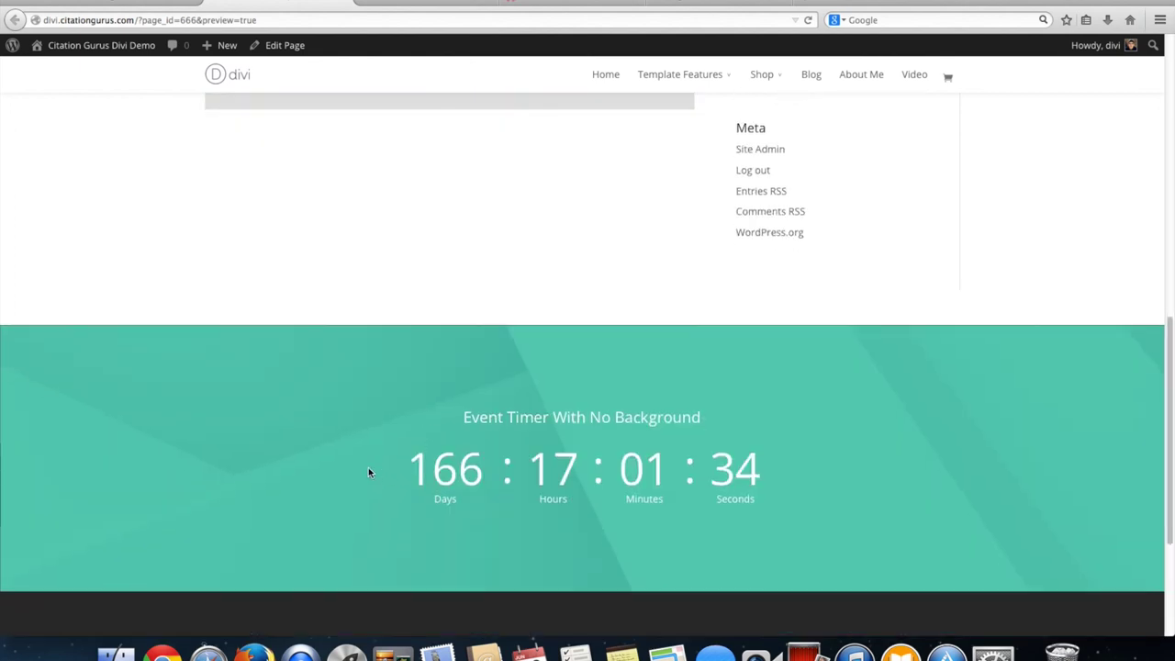